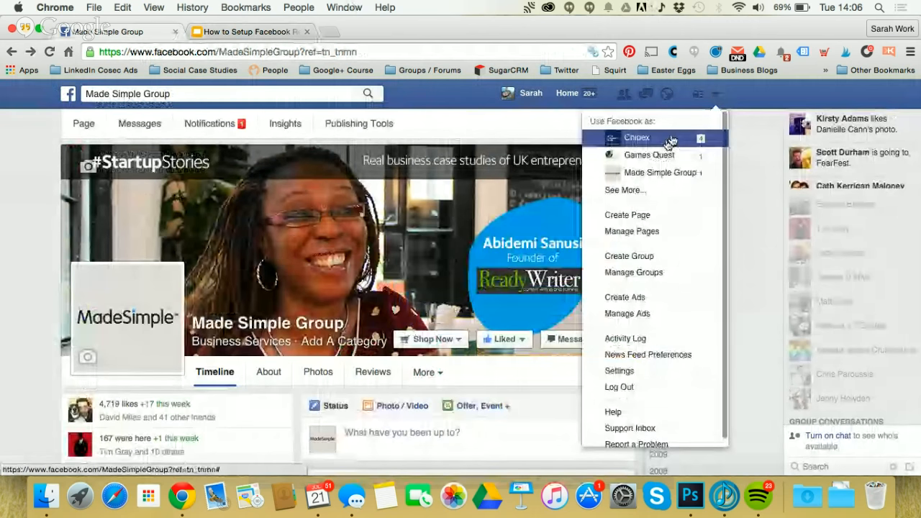
Open Conversion Tracking for the (MSG Card) ad account in Ads Manager and review its existing pixels.
left_click(635, 315)
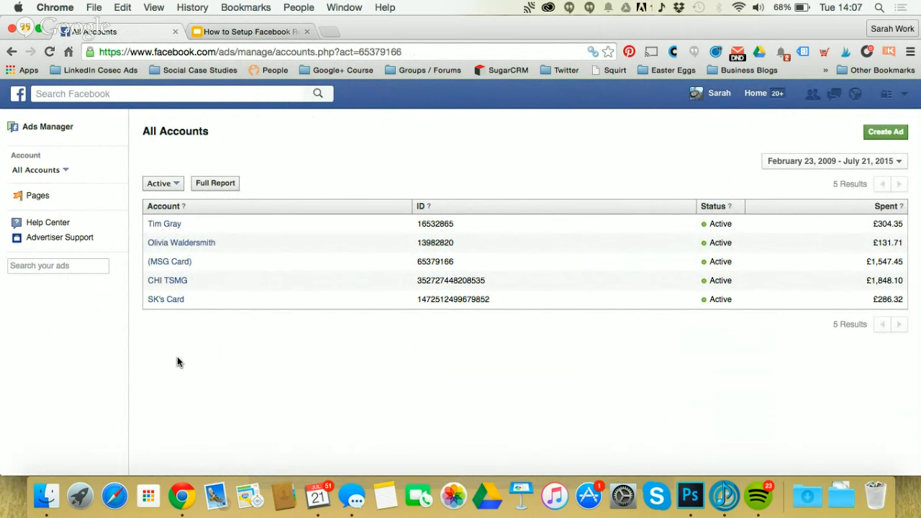
left_click(164, 263)
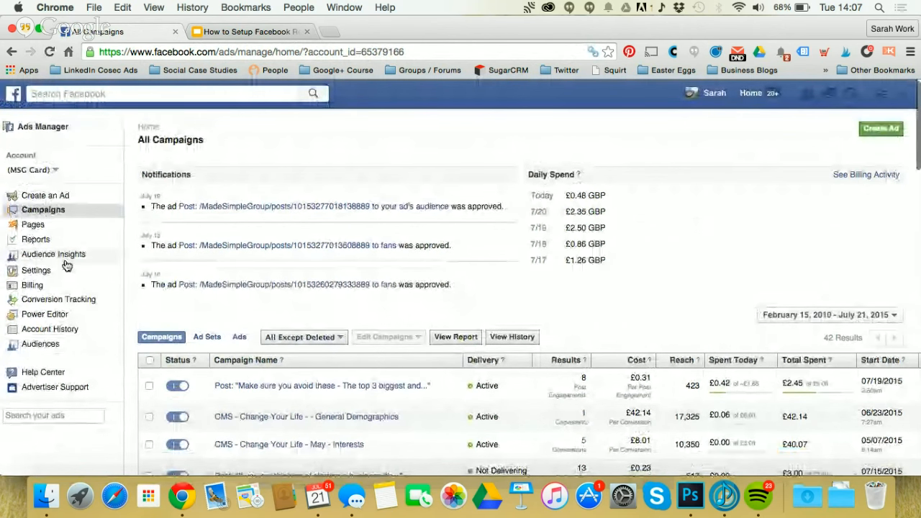
left_click(44, 303)
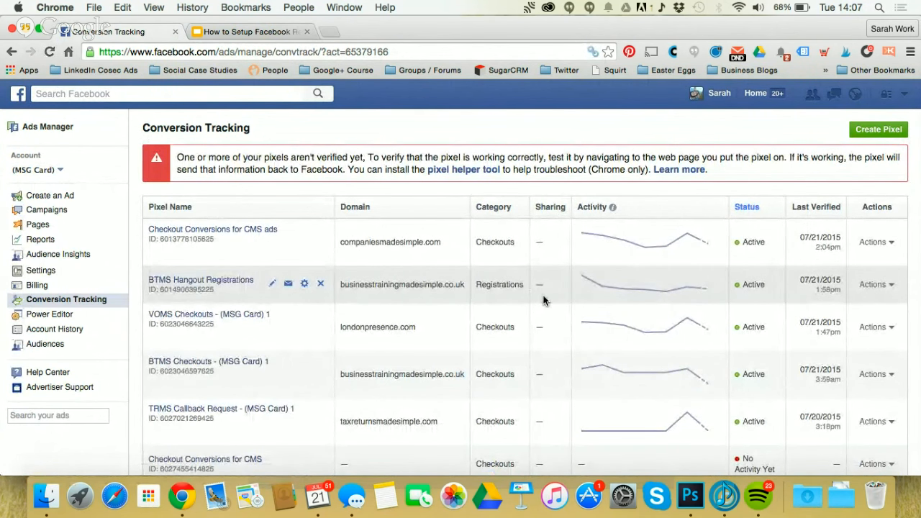
scroll(543, 301, "down", 3)
scroll(543, 301, "up", 3)
scroll(543, 301, "down", 3)
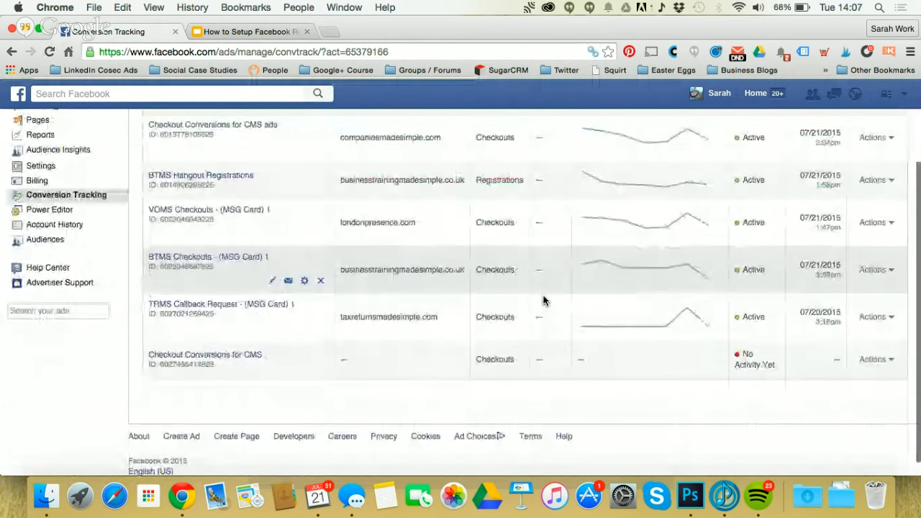
scroll(544, 301, "up", 3)
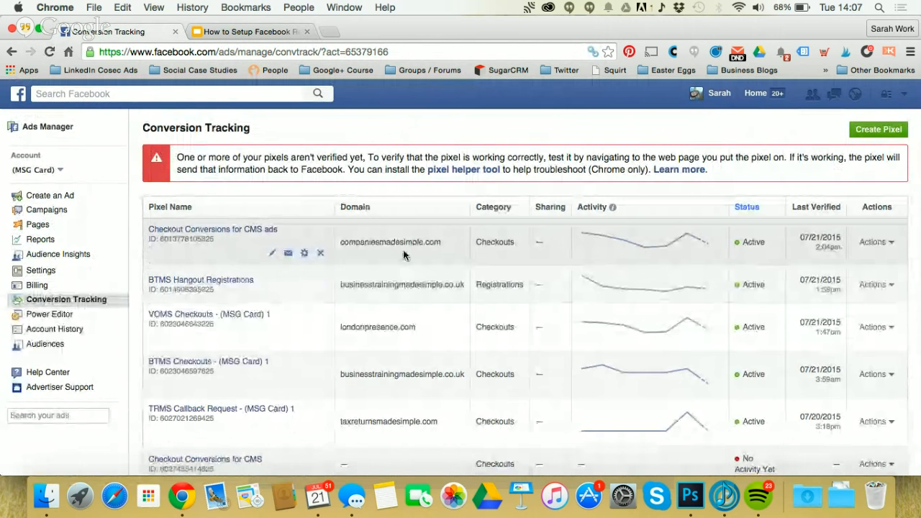
mouse_move(645, 225)
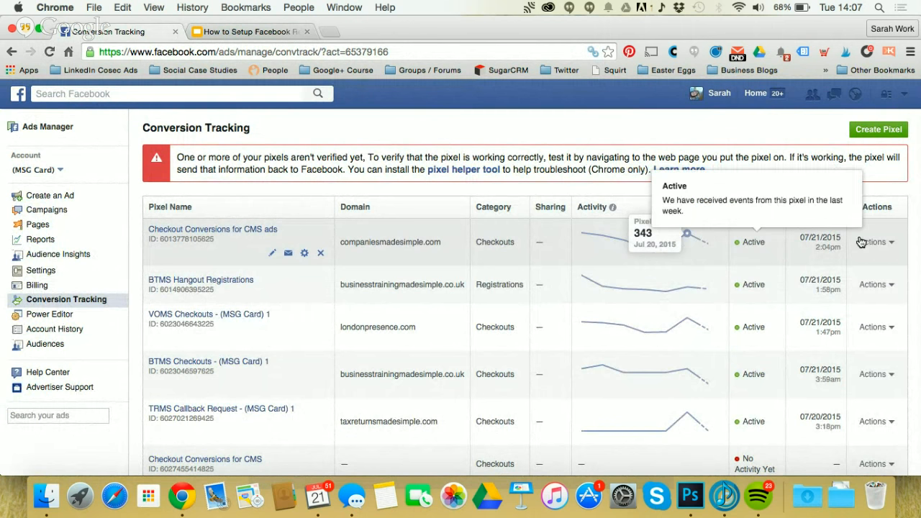
Create a conversion pixel that measures Checkouts, named "Checkouts - (MSG Card) 1".
left_click(868, 130)
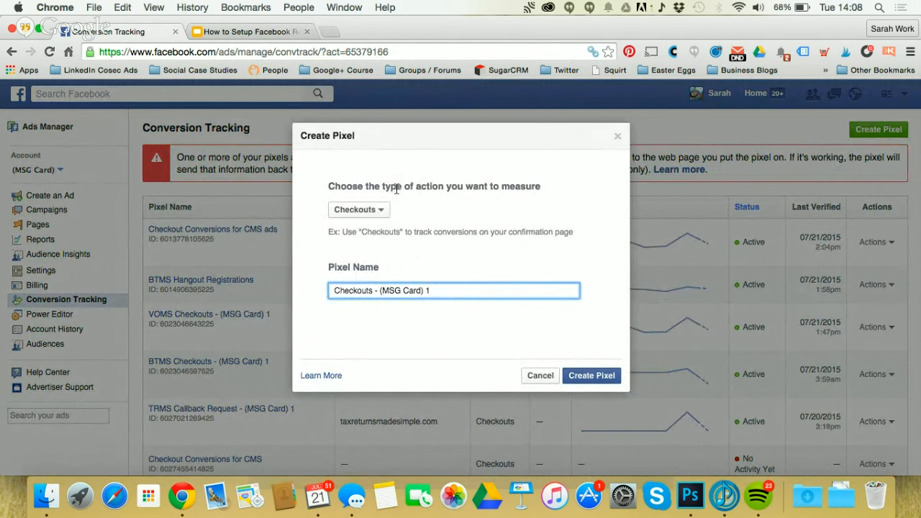
left_click(382, 211)
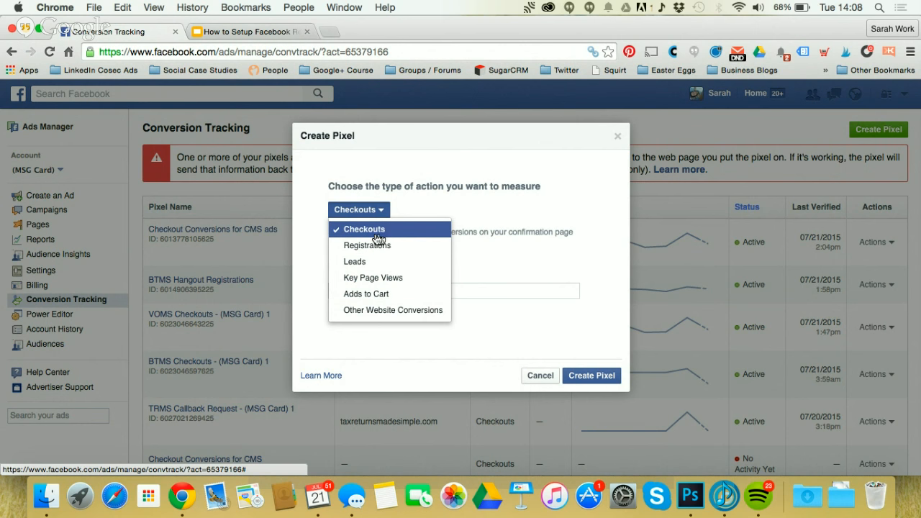
left_click(568, 259)
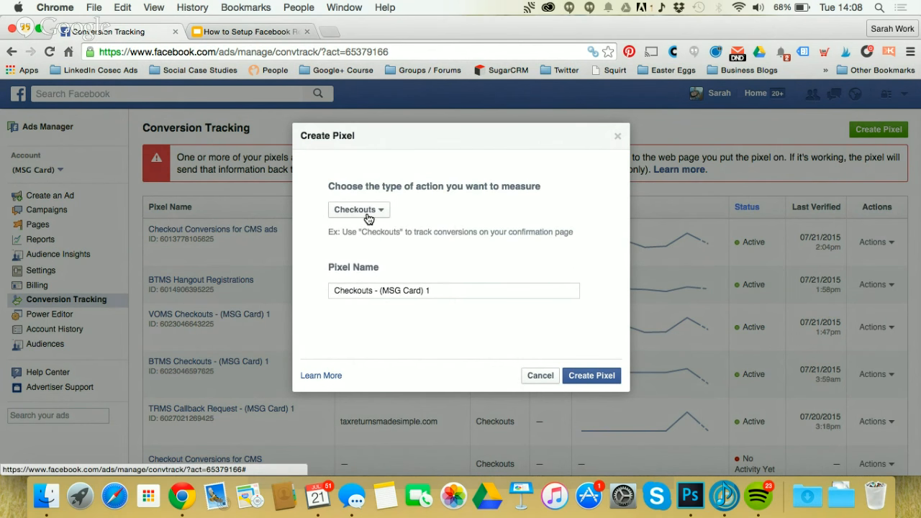
double_click(356, 288)
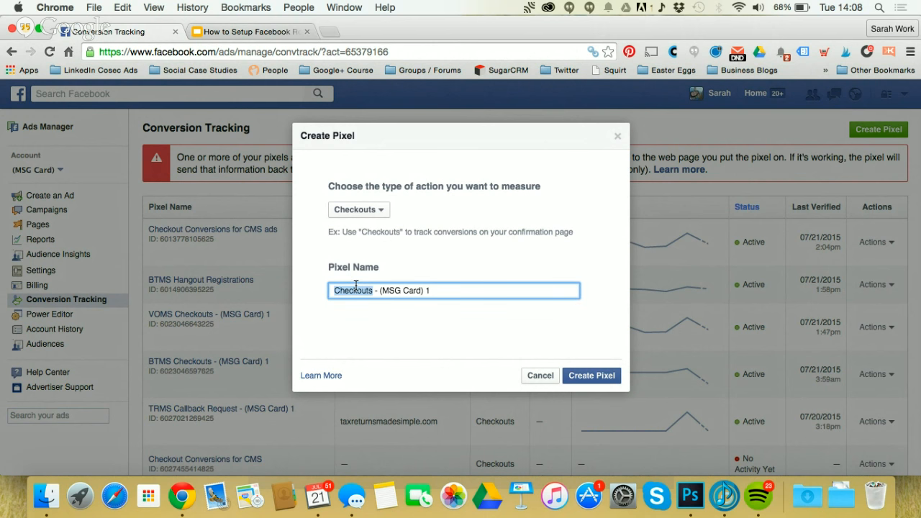
double_click(446, 292)
left_click(445, 291)
left_click(602, 378)
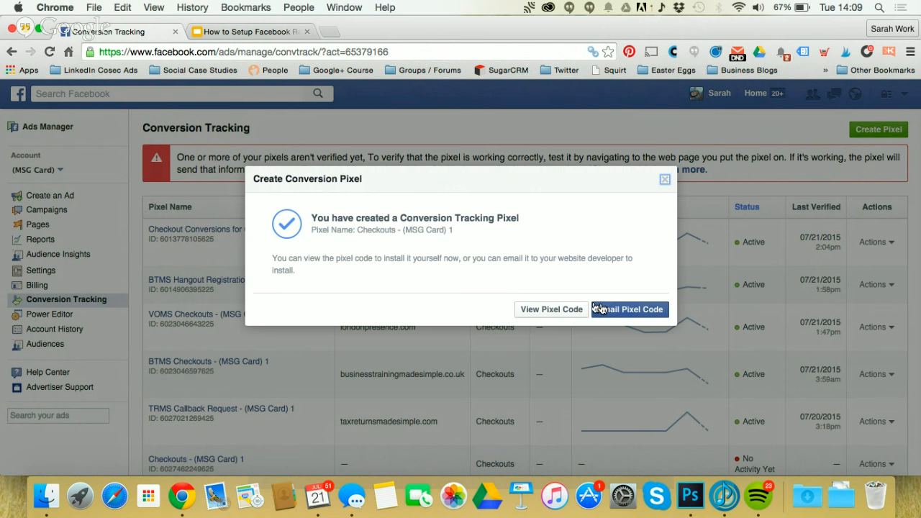
View the new Checkouts pixel's code and installation instructions, and close them after reading.
left_click(555, 310)
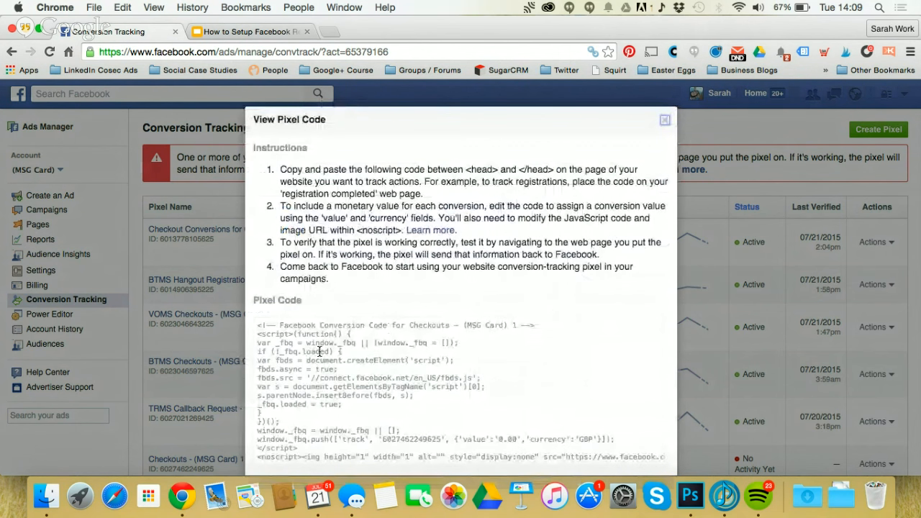
double_click(320, 351)
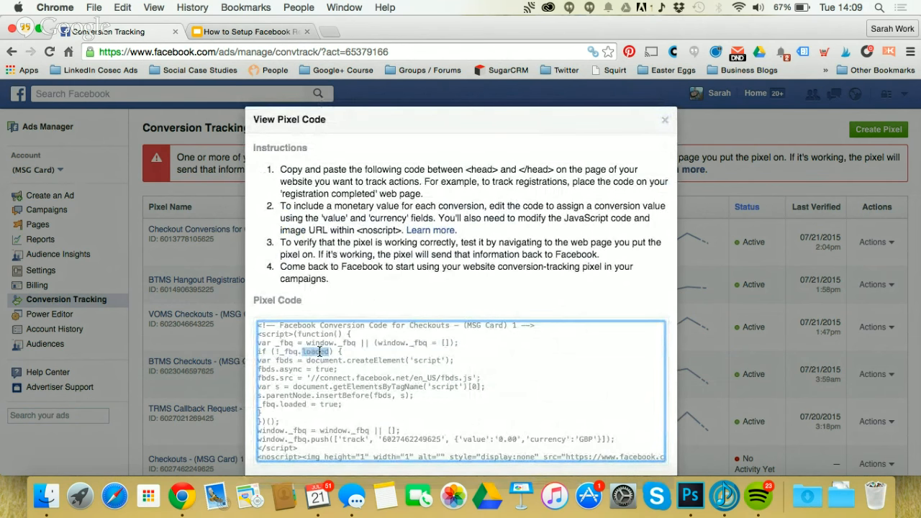
left_click_drag(336, 288, 275, 162)
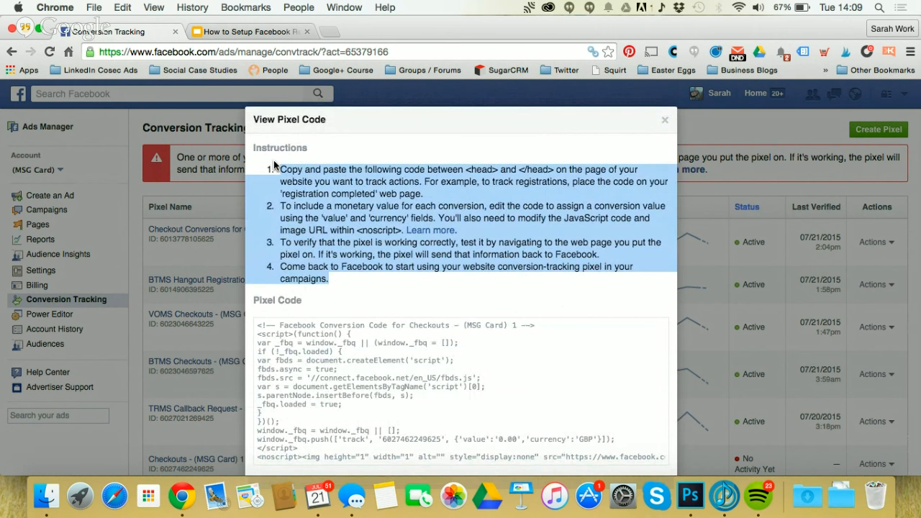
left_click(335, 278)
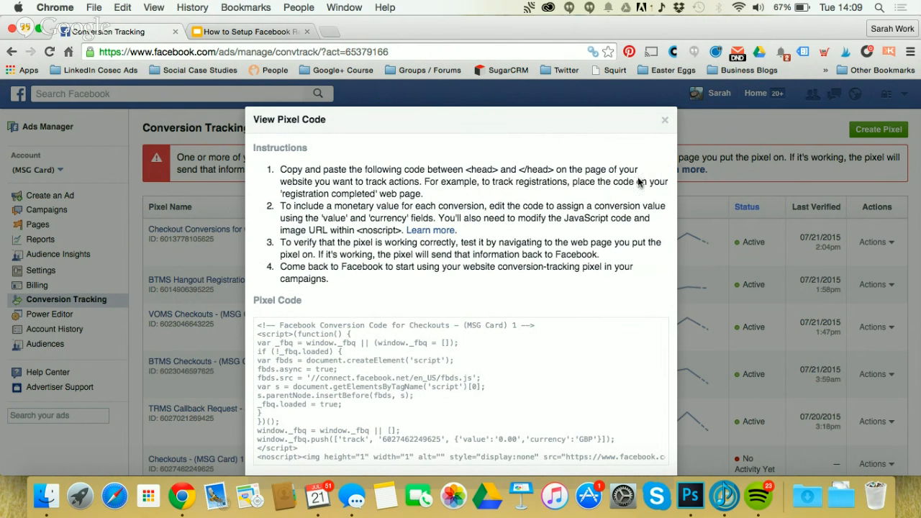
left_click(666, 124)
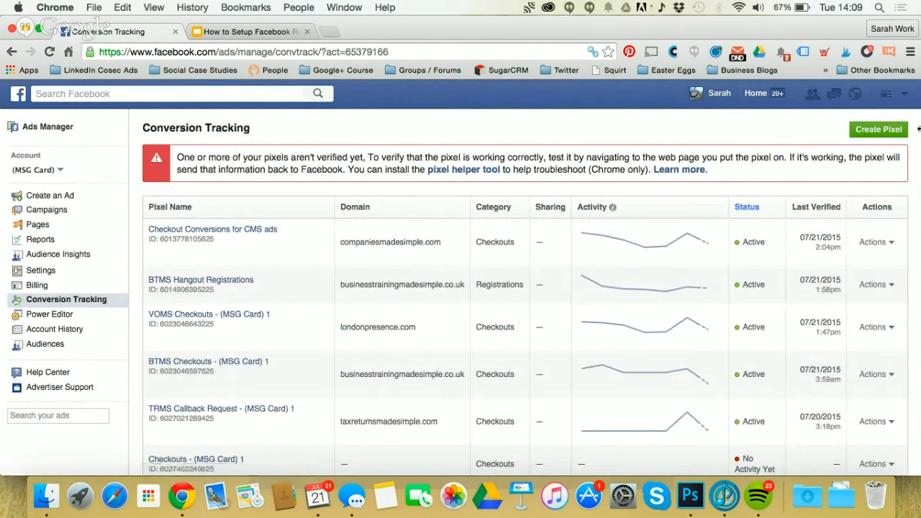
Check the activity status of the new and existing pixels in the Conversion Tracking list.
left_click(877, 129)
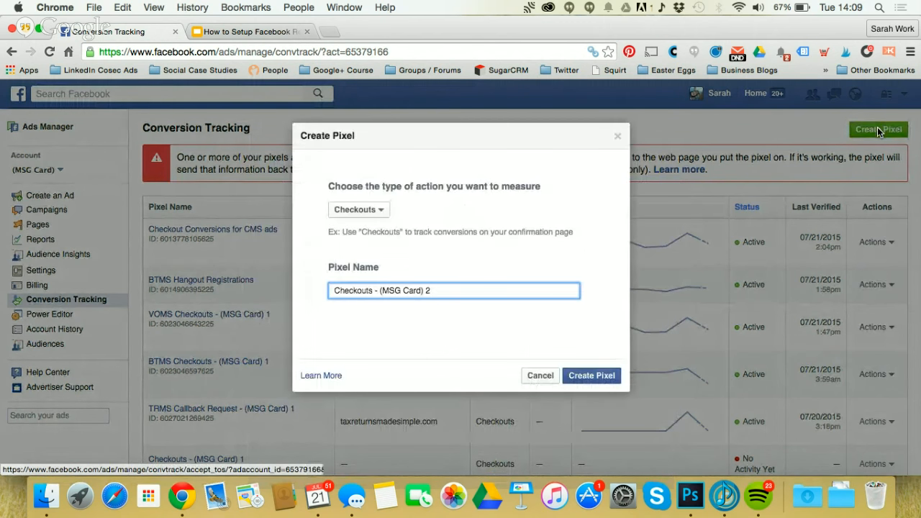
left_click(617, 136)
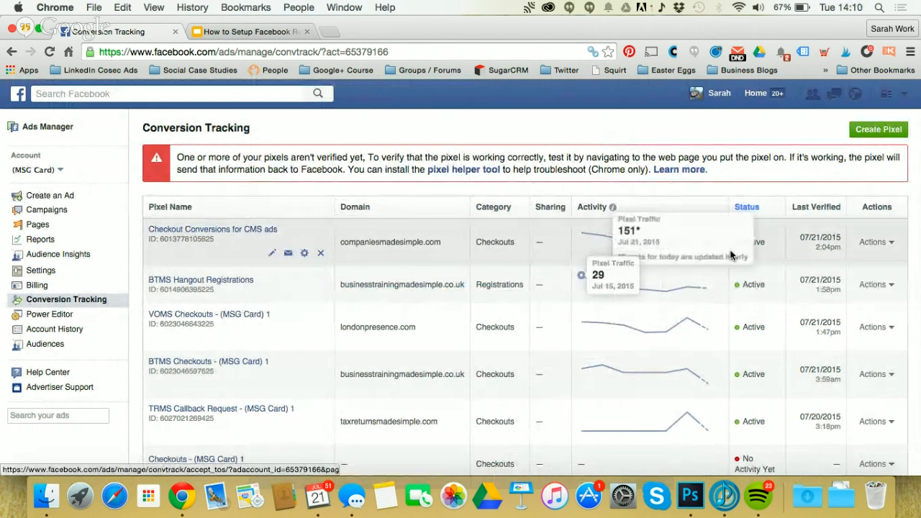
scroll(742, 247, "down", 3)
scroll(746, 254, "up", 1)
mouse_move(748, 372)
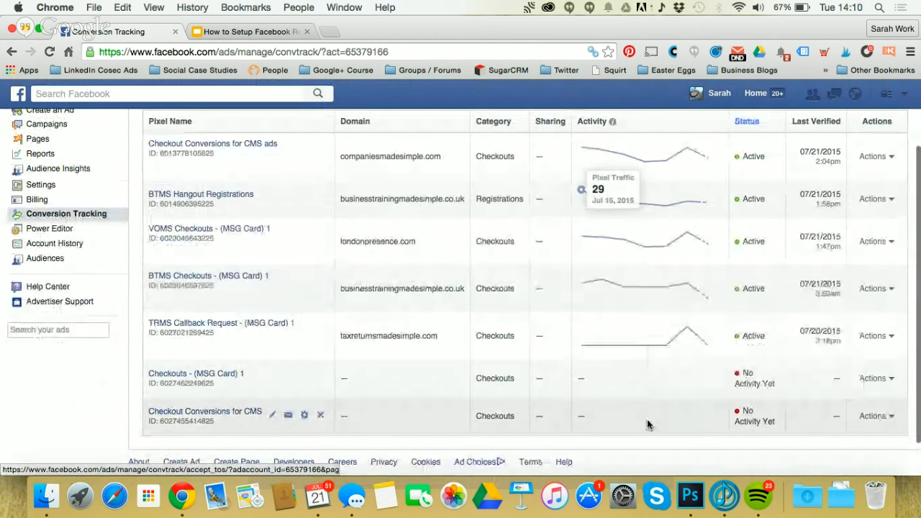
mouse_move(740, 416)
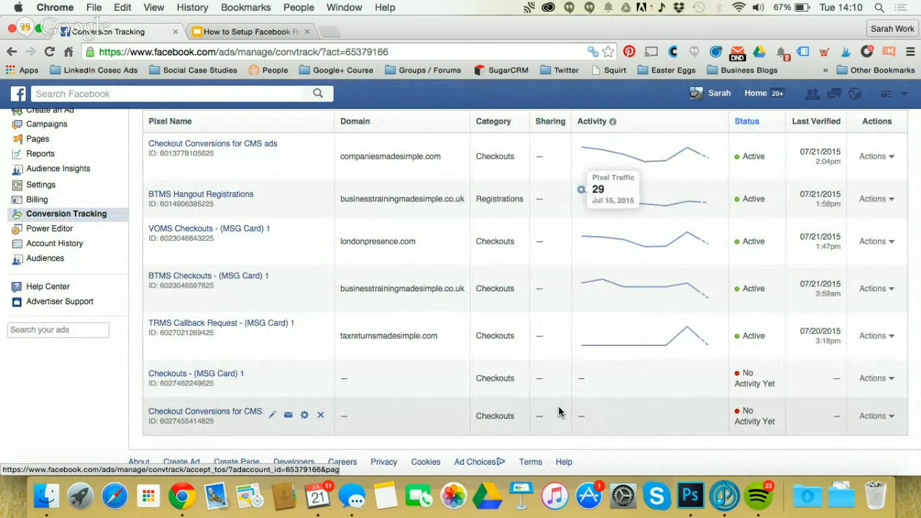
scroll(745, 343, "up", 3)
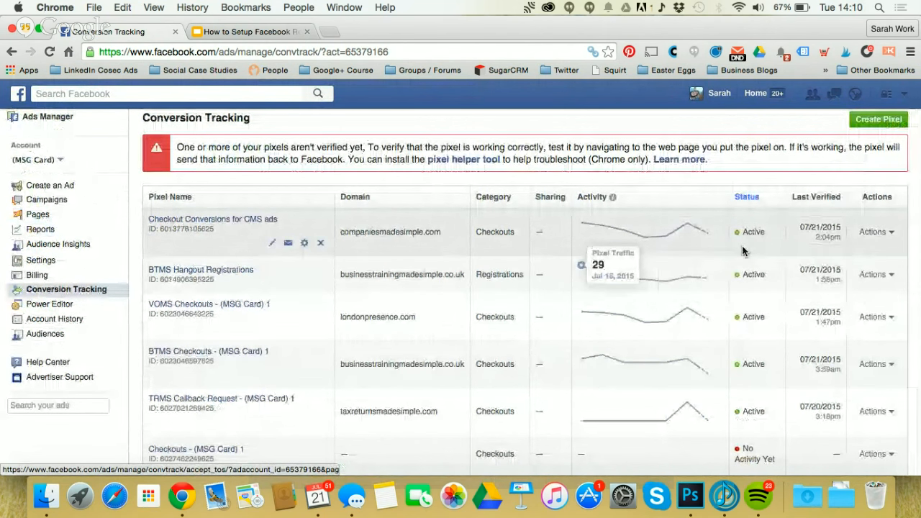
Switch to the Facebook Remarketing Ads presentation and show slide 10, which defines a website custom audience.
left_click(247, 32)
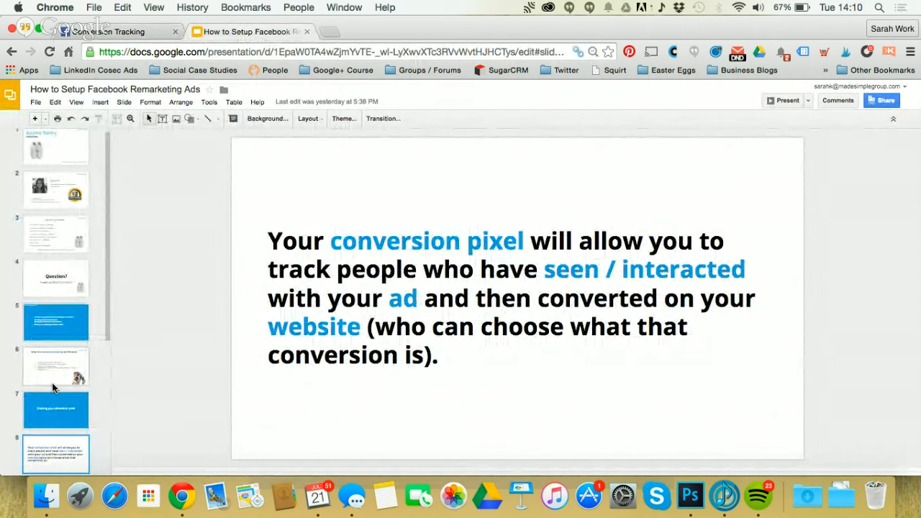
scroll(45, 434, "down", 2)
left_click(45, 430)
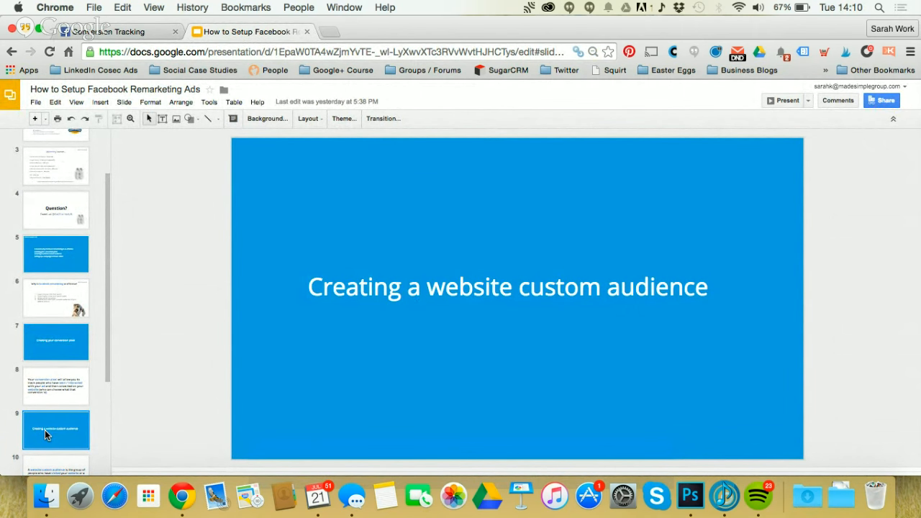
left_click(53, 467)
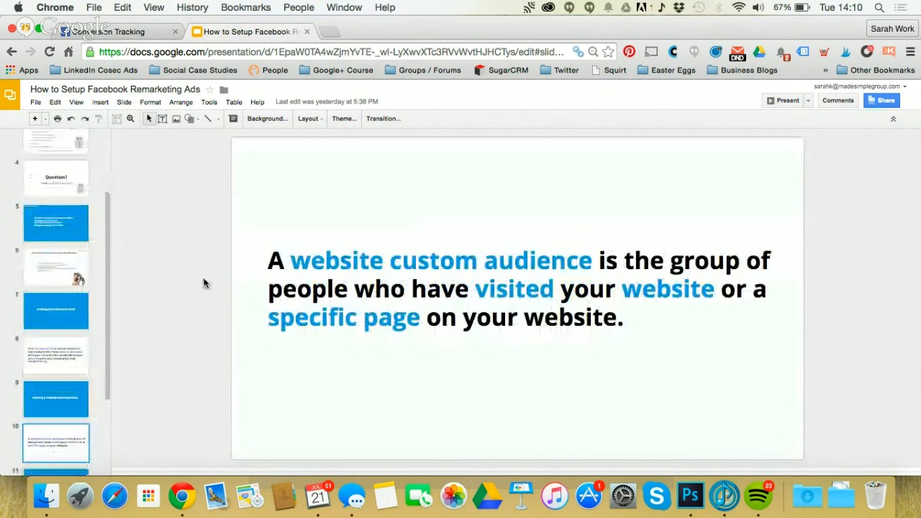
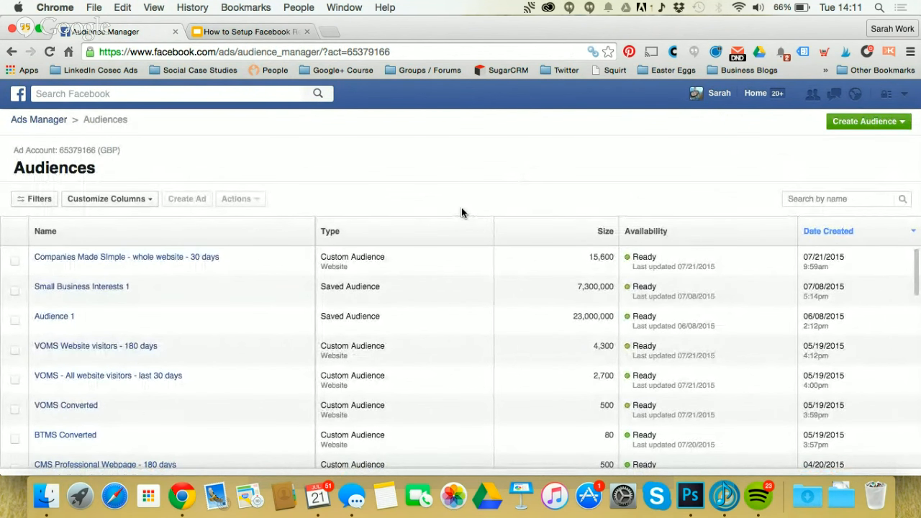
Look through the existing audiences and start a new custom audience based on Website Traffic.
scroll(461, 276, "down", 5)
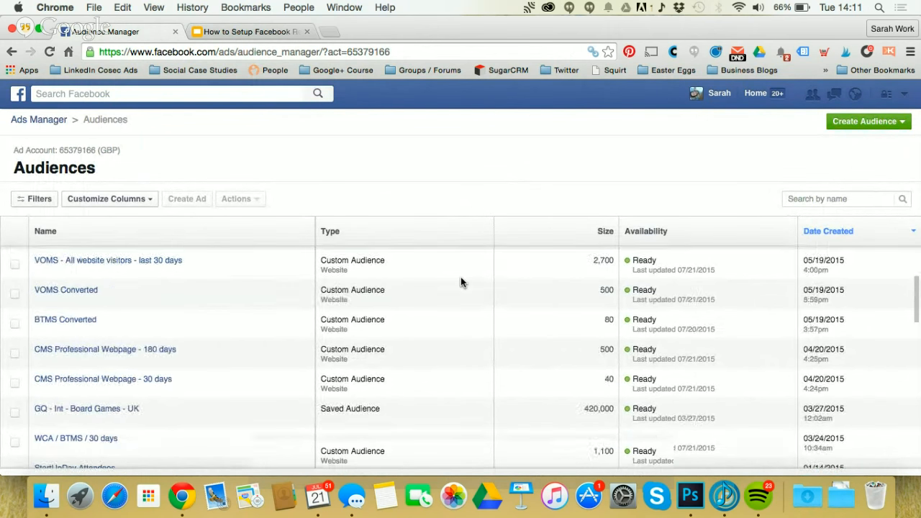
scroll(461, 282, "up", 6)
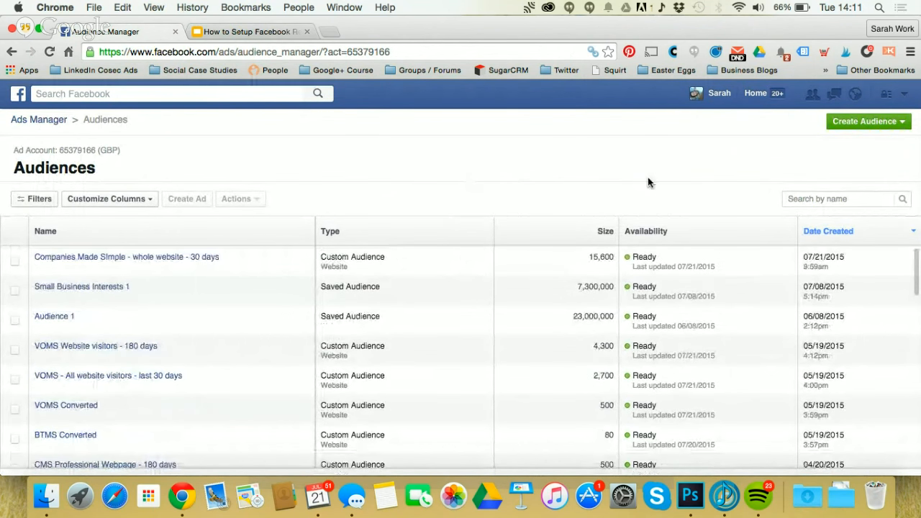
left_click(858, 126)
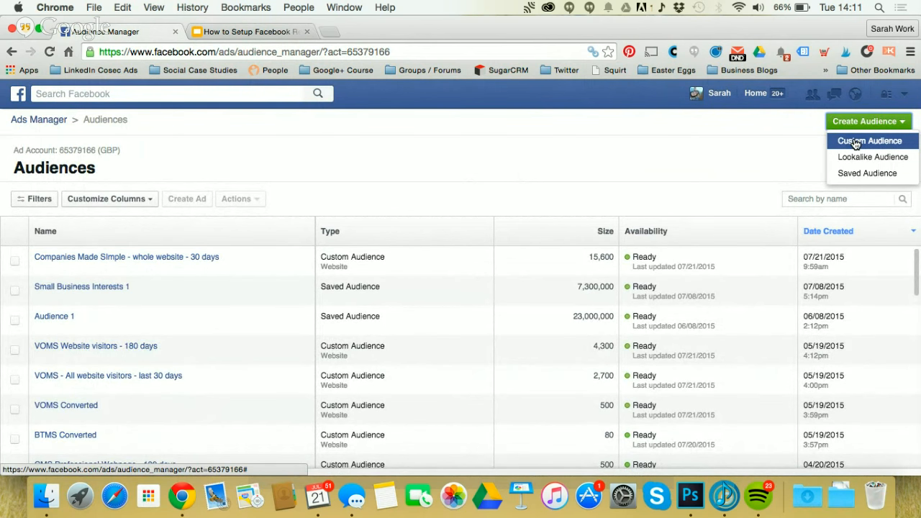
left_click(855, 142)
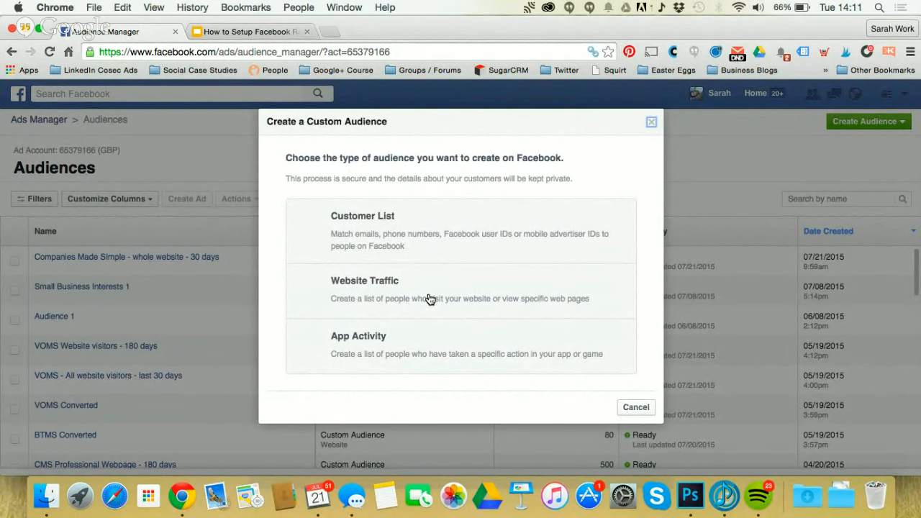
left_click(430, 299)
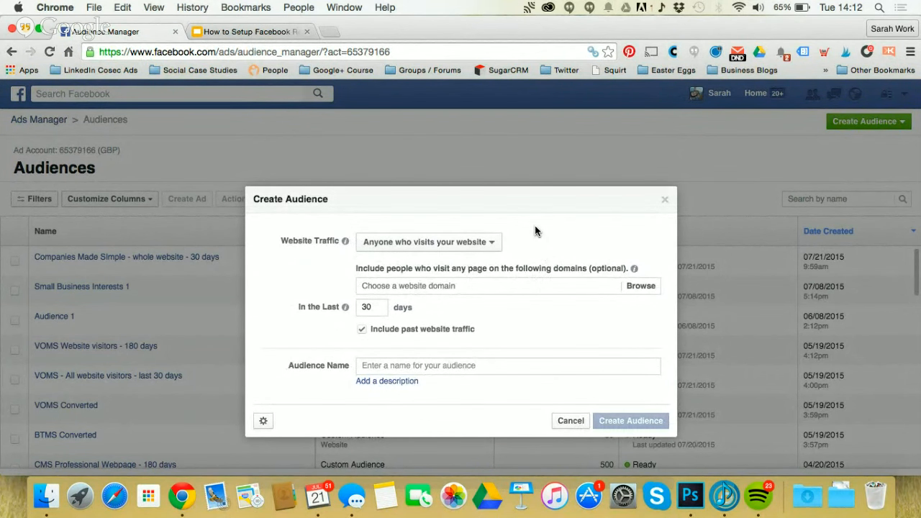
left_click(490, 245)
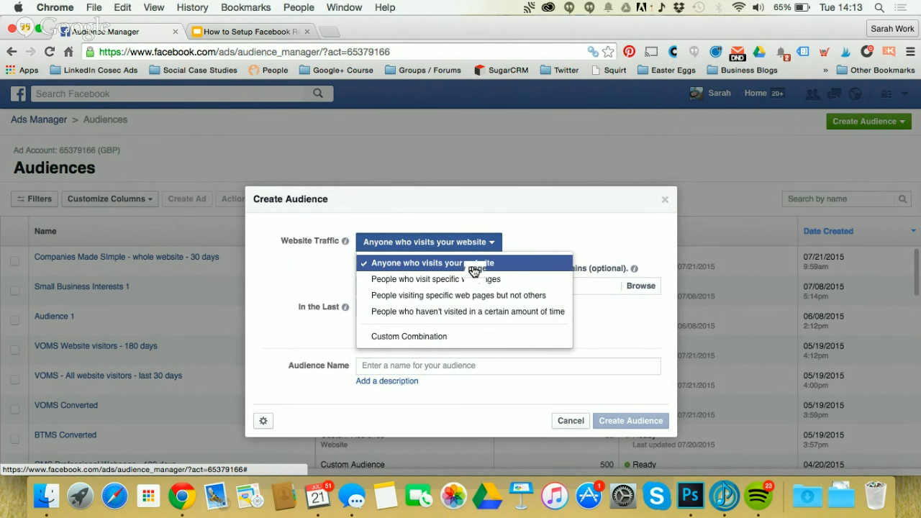
left_click(475, 267)
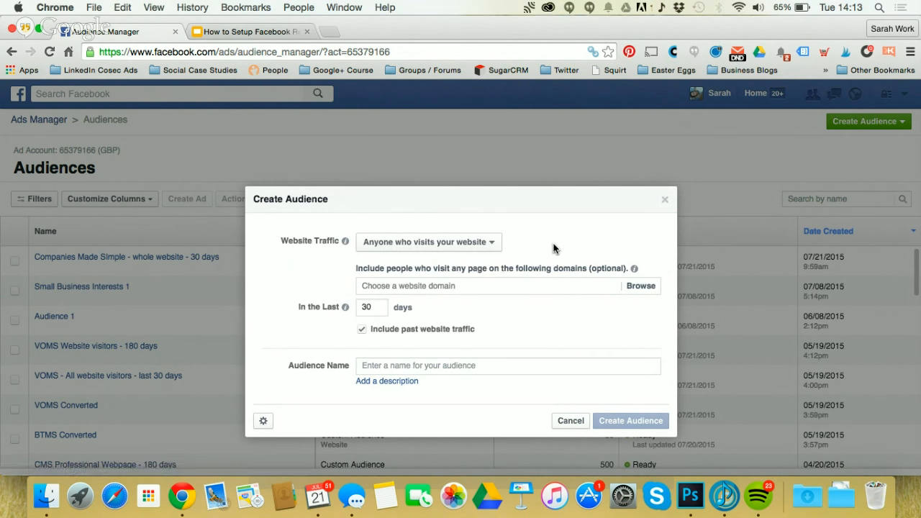
left_click(457, 286)
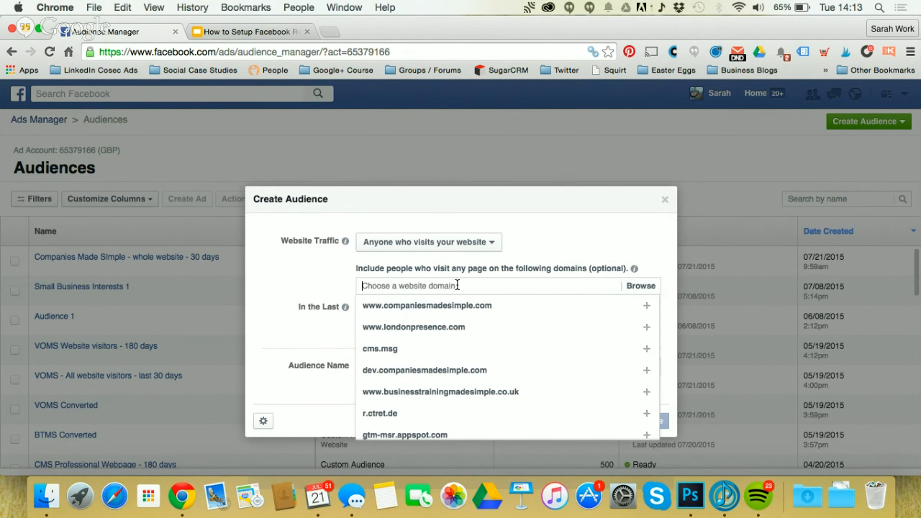
left_click(451, 316)
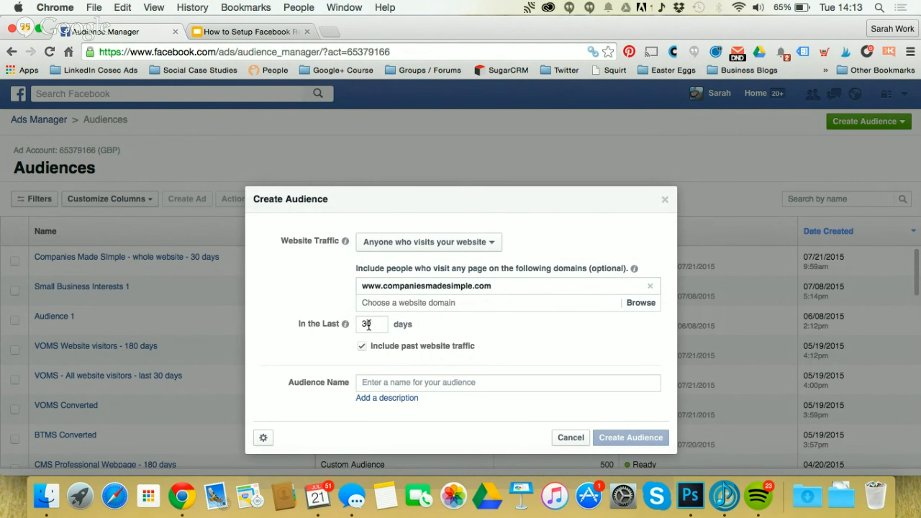
mouse_move(346, 326)
double_click(380, 326)
left_click(489, 342)
left_click(362, 348)
Name the website custom audience "All Website Visitors - 30 days -".
left_click(367, 385)
type("C")
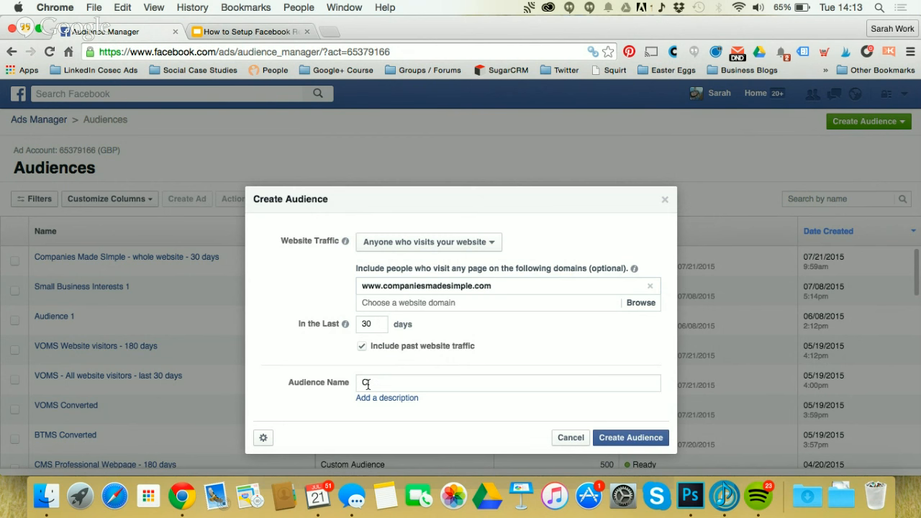
type("ebsite Visitor")
key("BackSpace")
type("s")
left_click(363, 383)
type("All ")
type("30days")
key("BackSpace")
key("BackSpace")
key("BackSpace")
key("BackSpace")
type("days -")
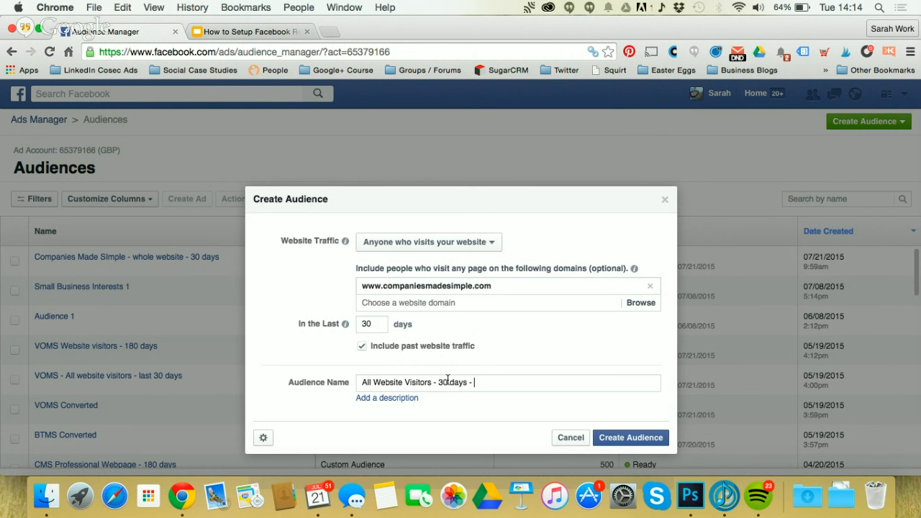
Create the website custom audience, close the confirmation and look through the updated audience list.
left_click(646, 437)
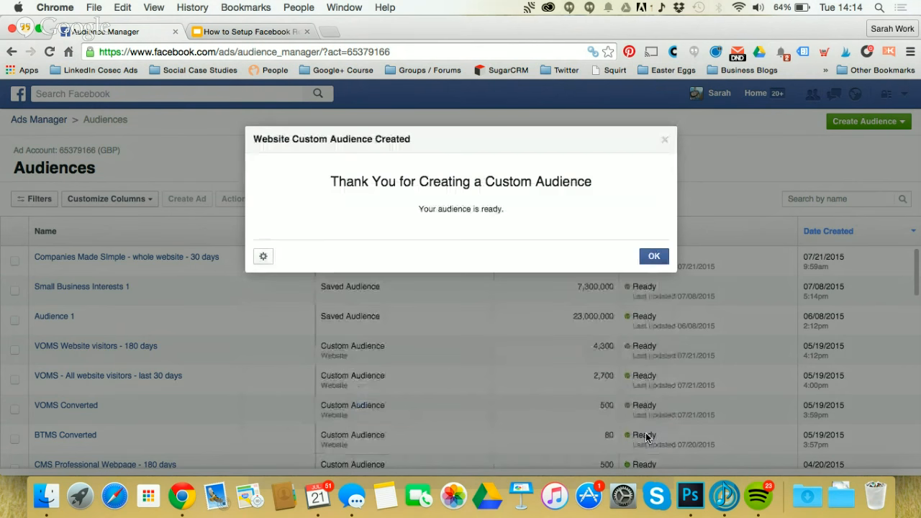
left_click(653, 301)
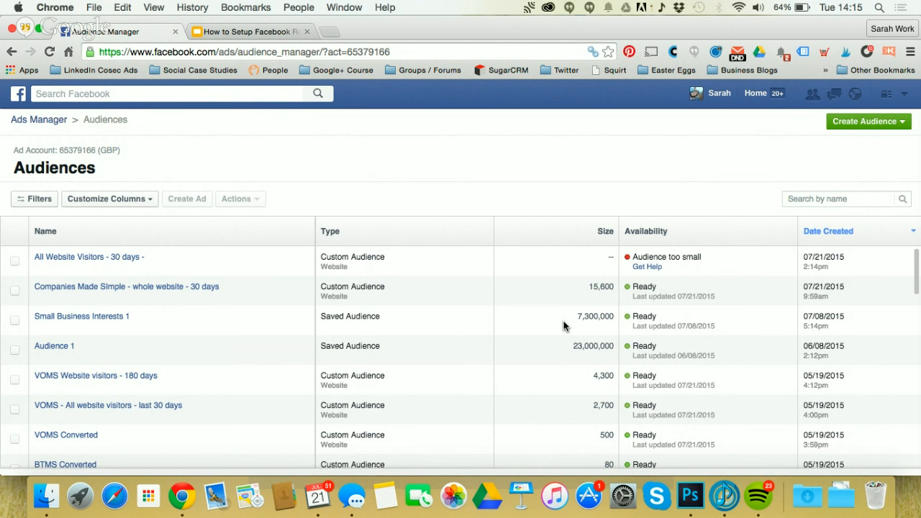
scroll(564, 349, "down", 2)
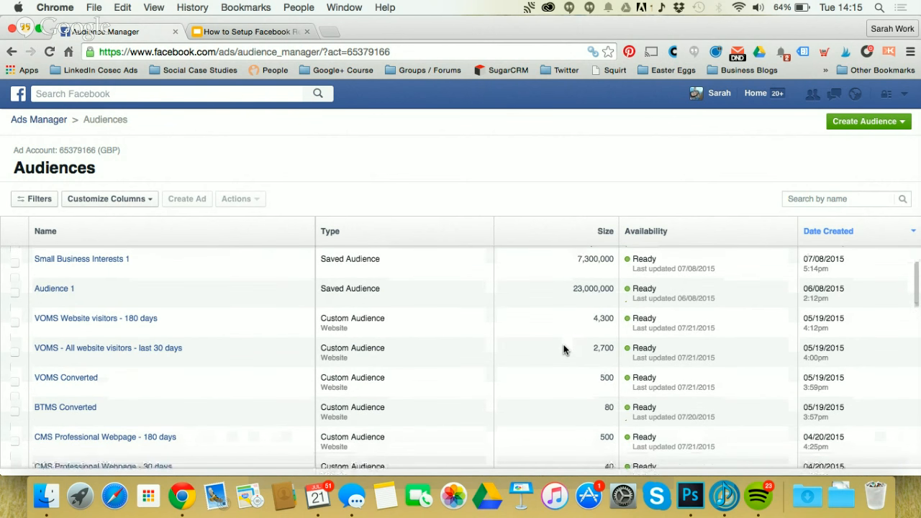
scroll(554, 310, "up", 2)
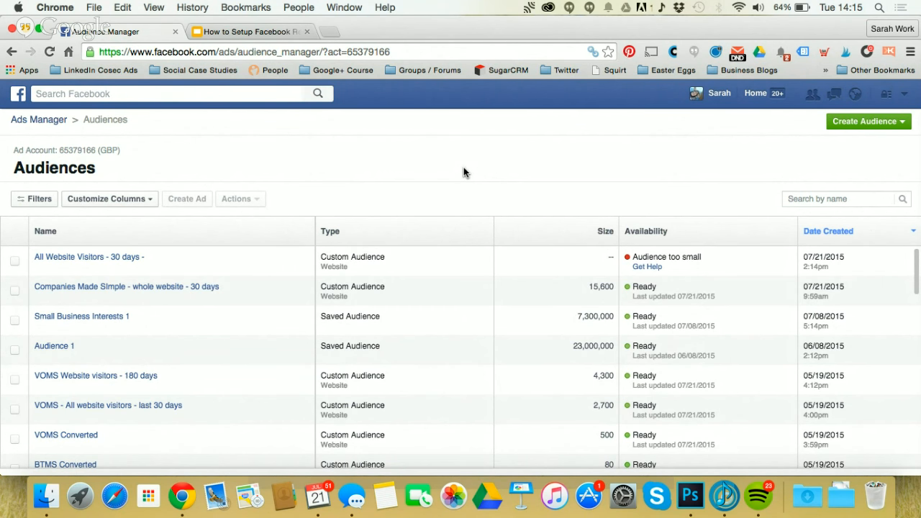
left_click(880, 126)
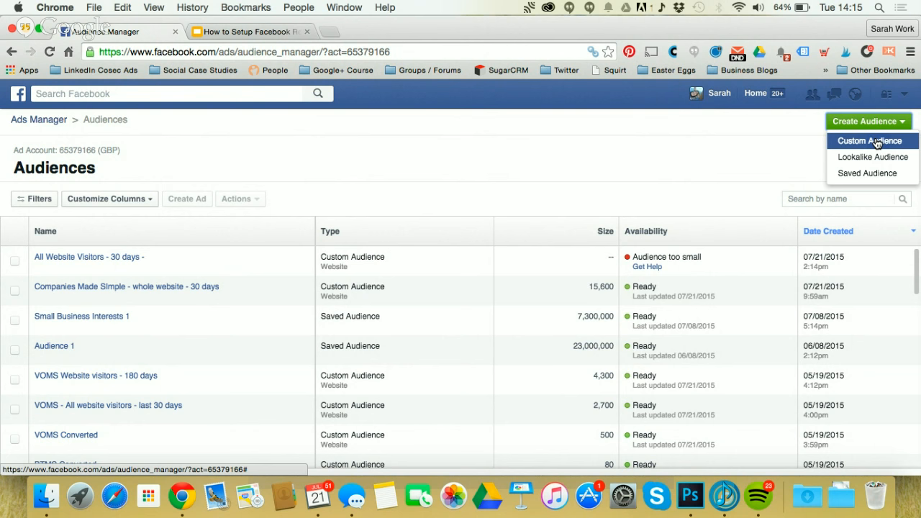
left_click(853, 148)
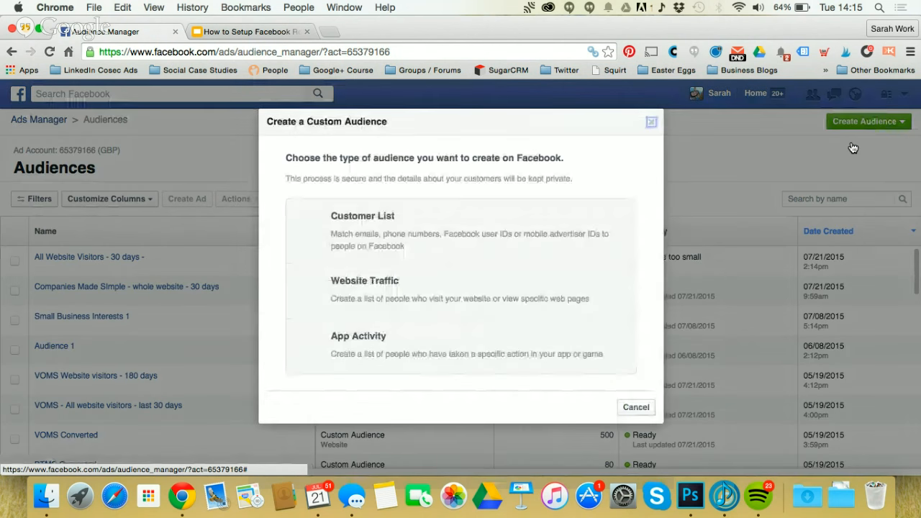
left_click(389, 305)
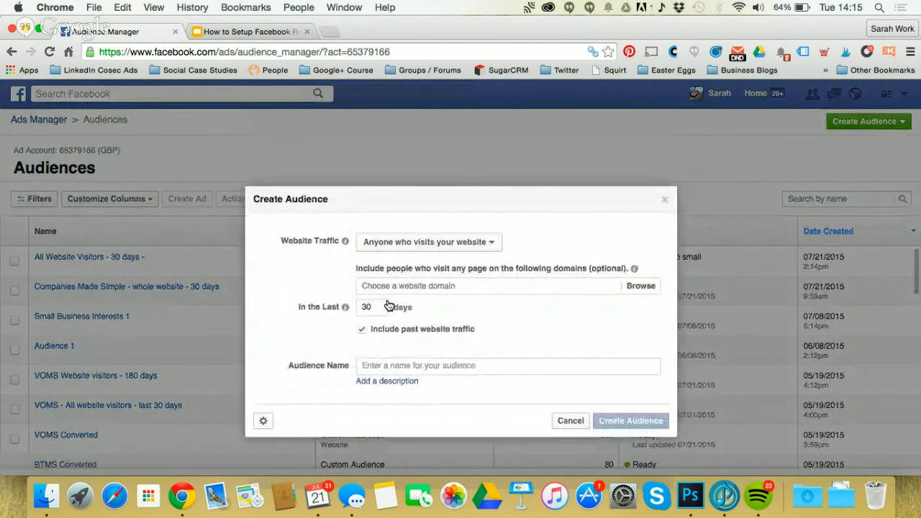
left_click(389, 247)
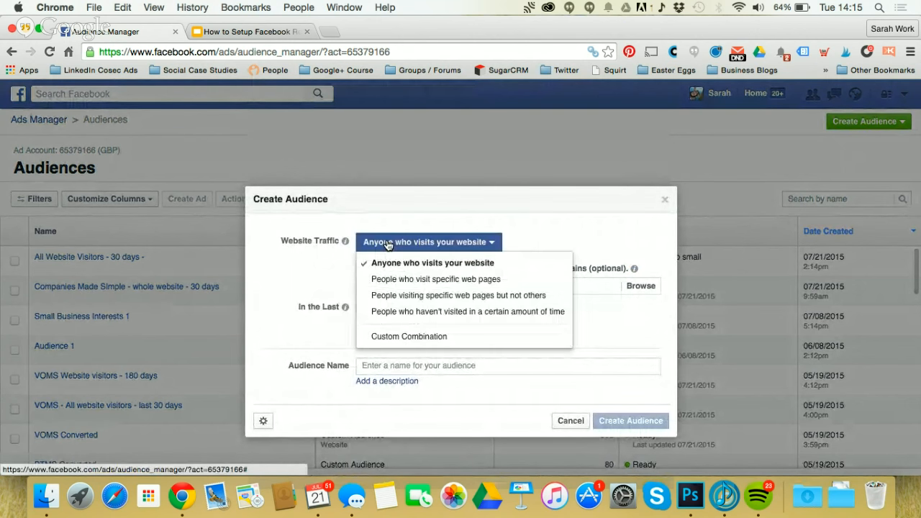
left_click(393, 280)
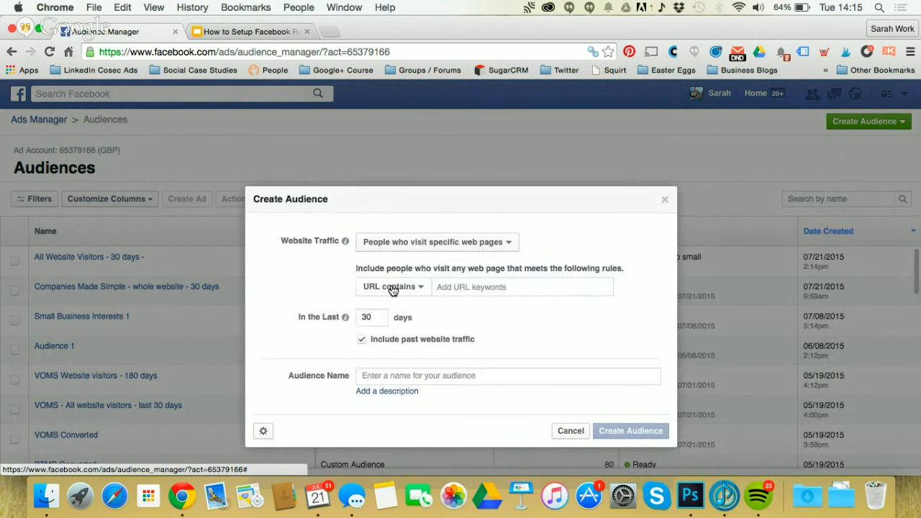
left_click(460, 286)
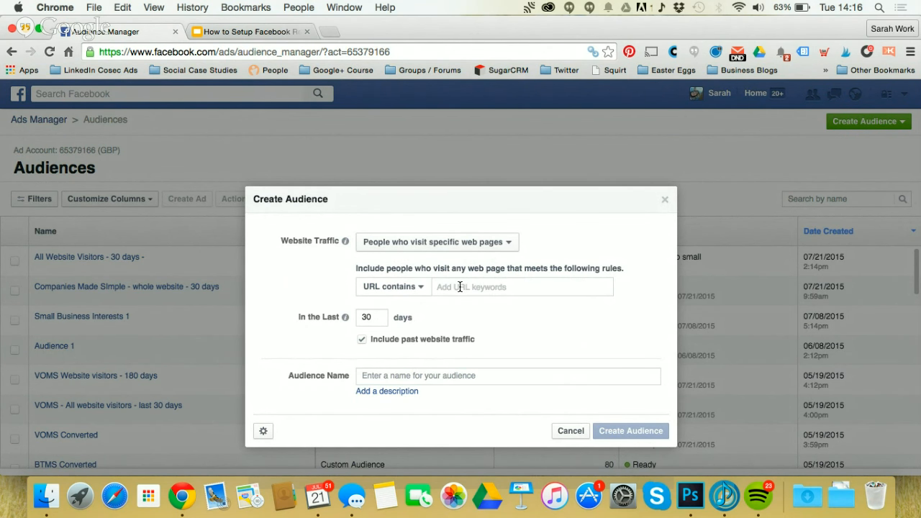
left_click(664, 200)
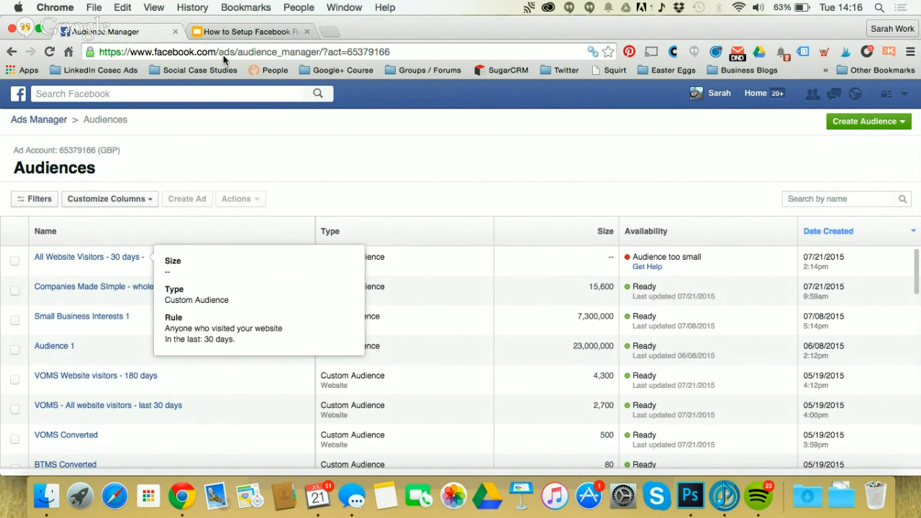
Switch to the Facebook Remarketing Ads presentation and show slide 11, "Setting up a campaign in Power Editor".
left_click(224, 34)
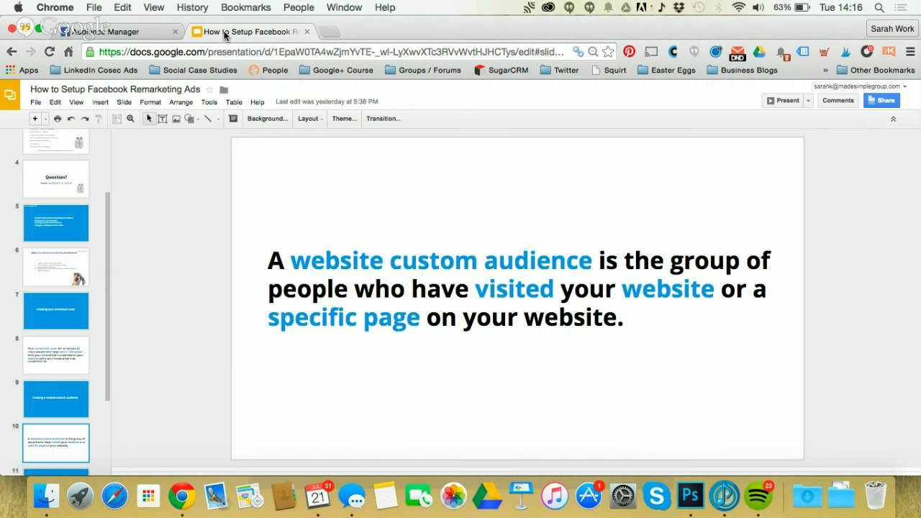
scroll(59, 335, "down", 3)
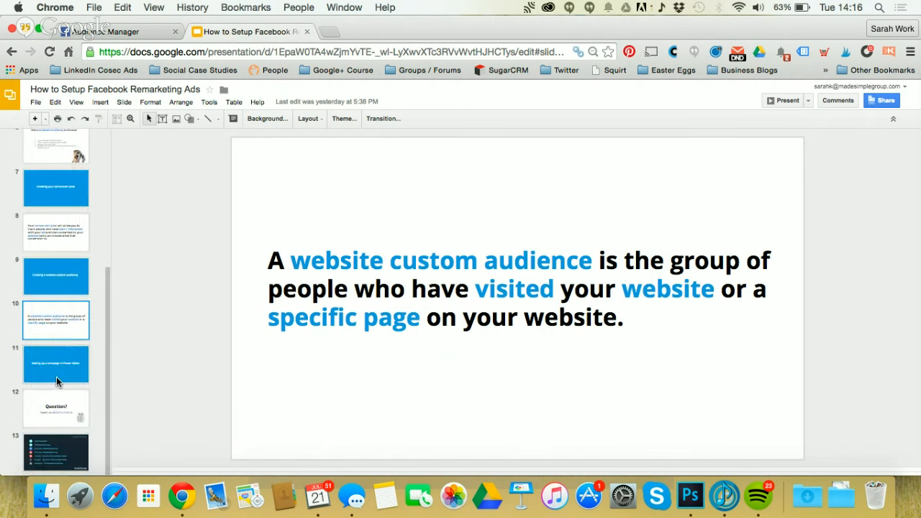
left_click(56, 372)
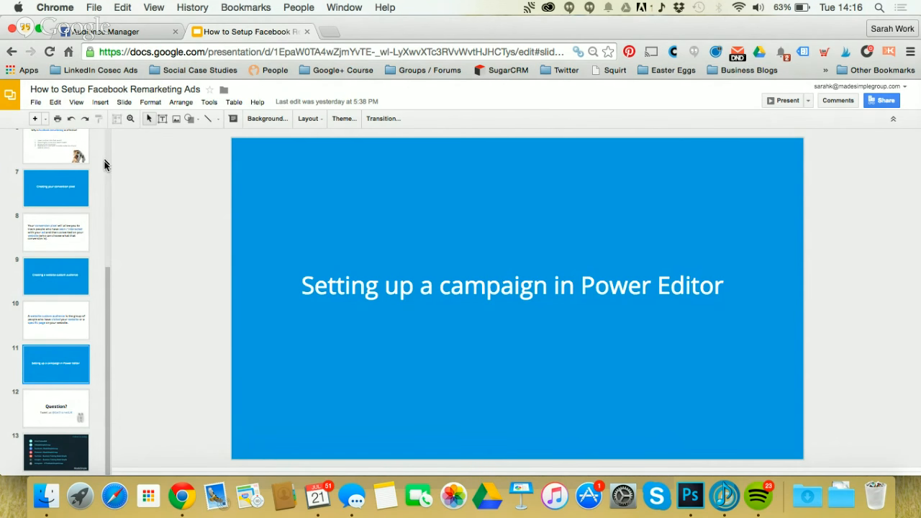
Return from the presentation to Facebook's Ads Manager and open Power Editor.
left_click(88, 32)
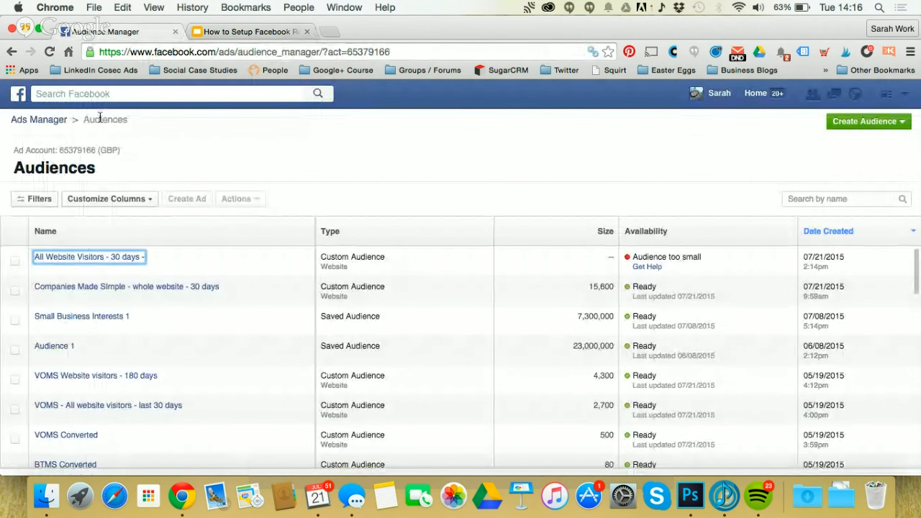
left_click(20, 122)
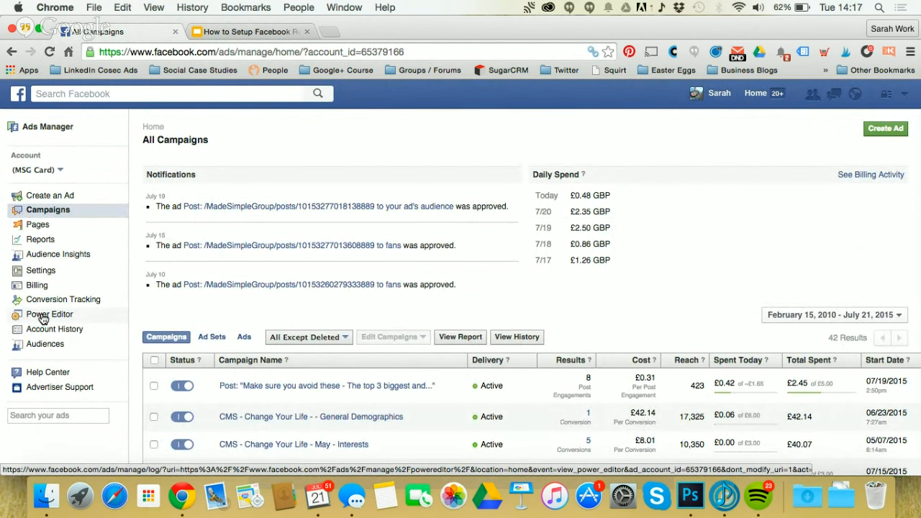
left_click(42, 319)
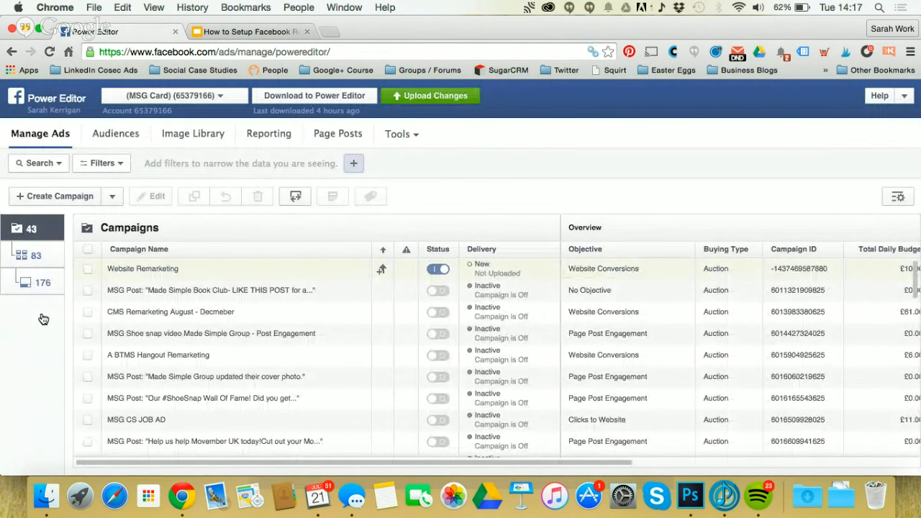
Download all campaigns from the start of time for the MSG Card ad account, accepting the loss of changes not uploaded.
left_click(190, 102)
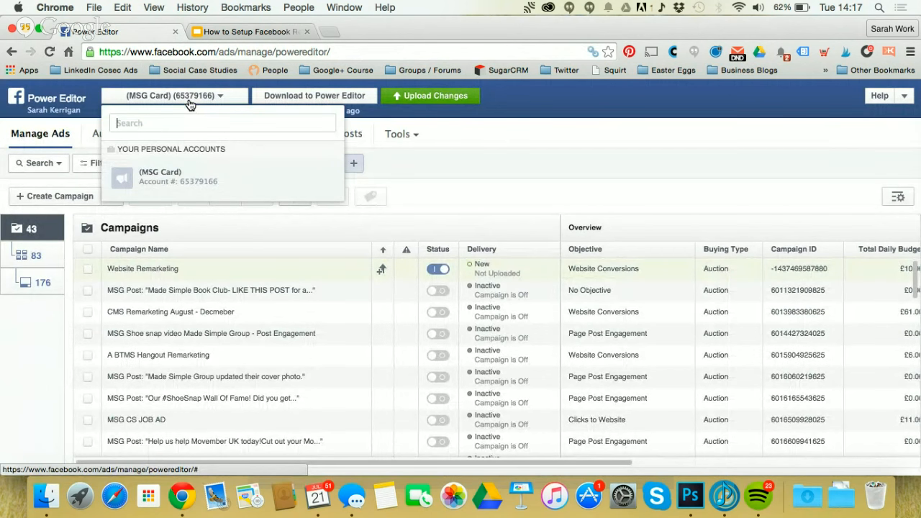
left_click(562, 131)
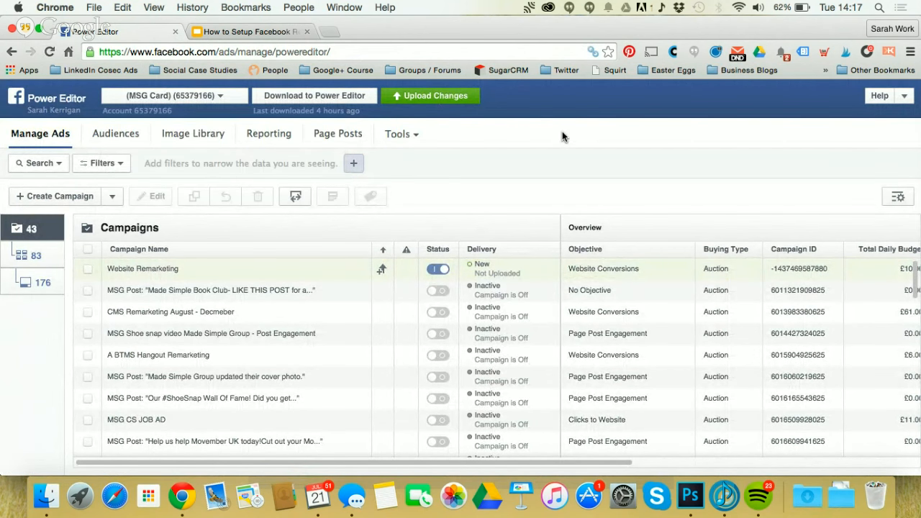
left_click(280, 99)
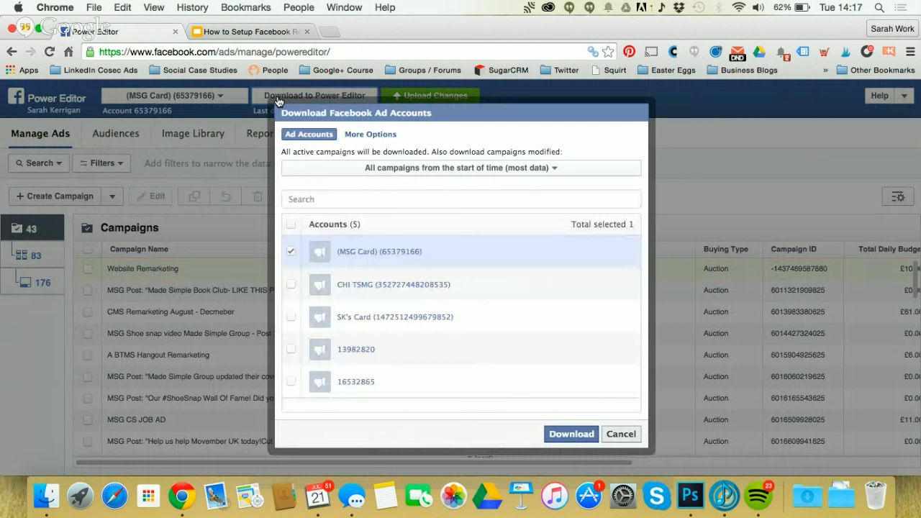
left_click(571, 435)
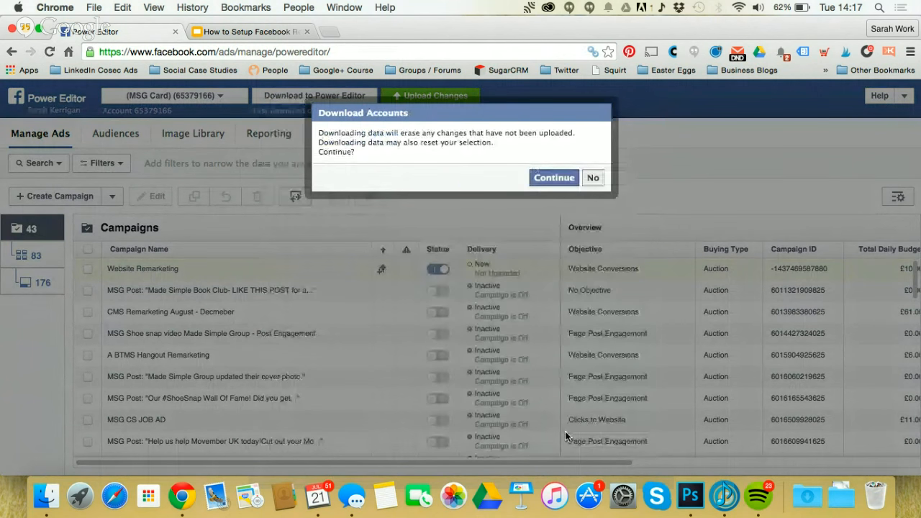
left_click(536, 175)
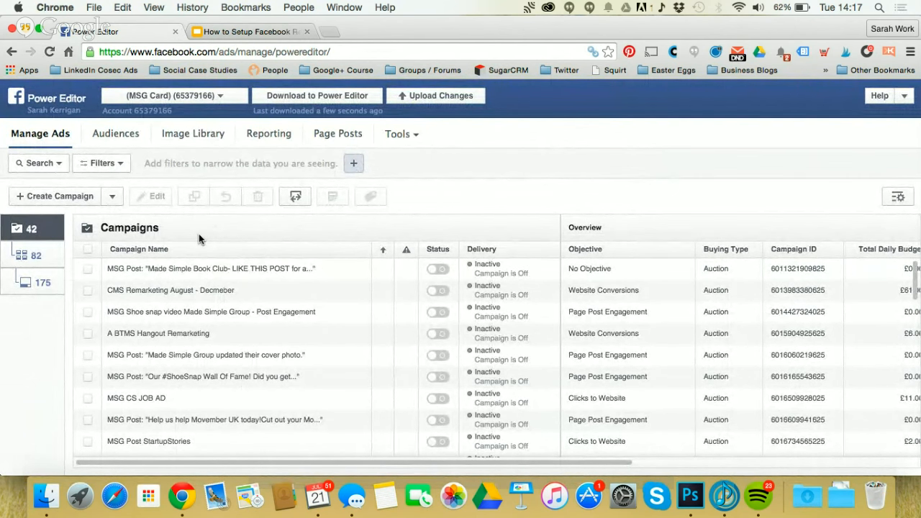
Start a new campaign named "Facebook Remarketing" with the Website Conversions objective.
left_click(37, 200)
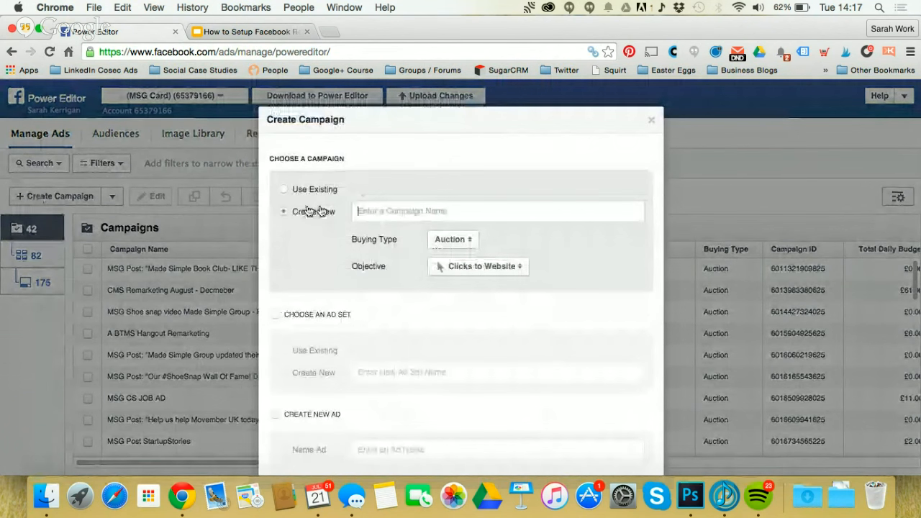
left_click(358, 211)
type("faceboo")
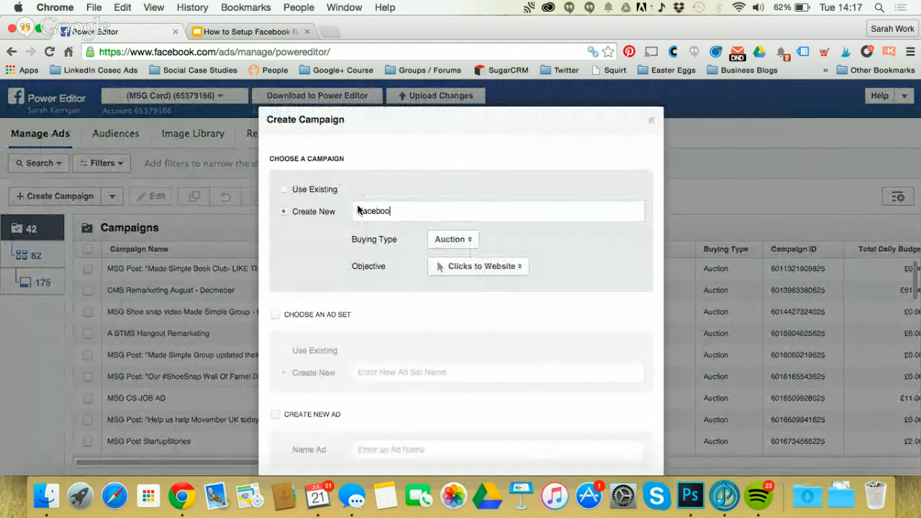
type("k Remarketing")
key("BackSpace")
key("BackSpace")
type("ing")
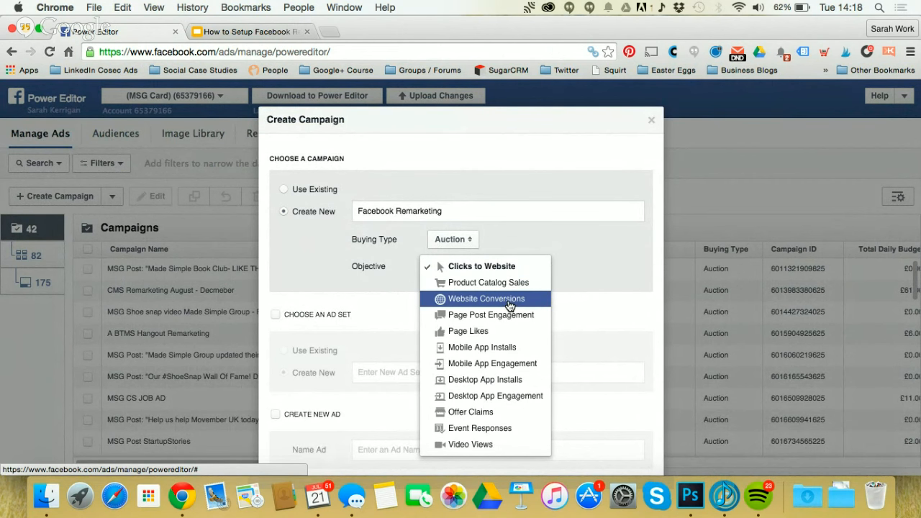
left_click(509, 301)
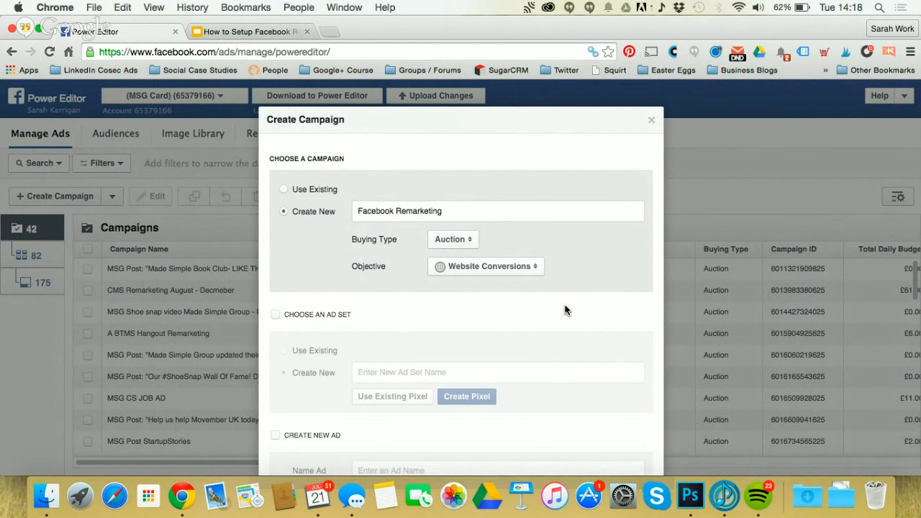
Include a new ad set in the campaign, reusing the campaign name "Facebook Remarketing" as its name.
scroll(592, 279, "down", 3)
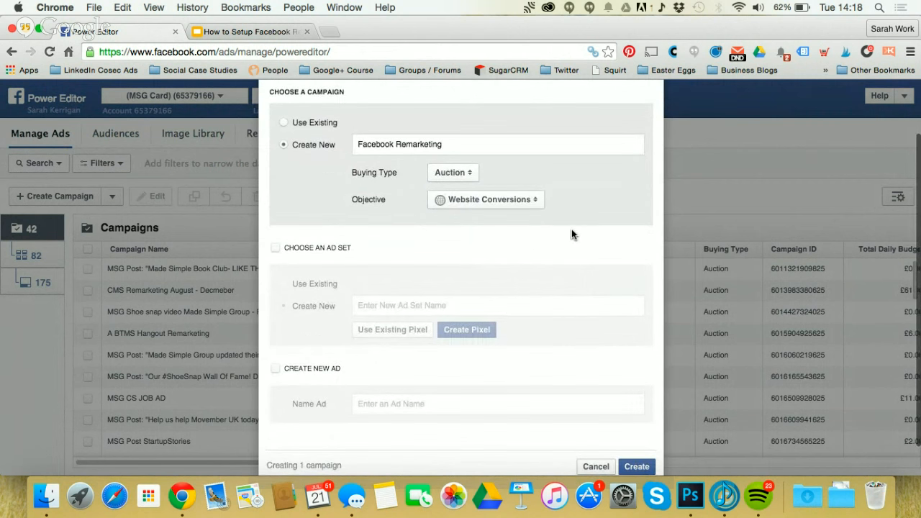
left_click(276, 248)
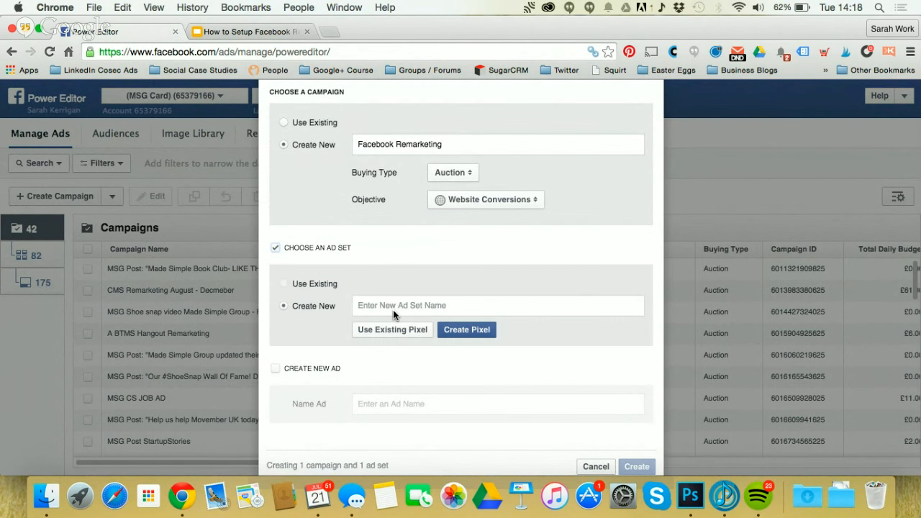
triple_click(376, 145)
key("super+c")
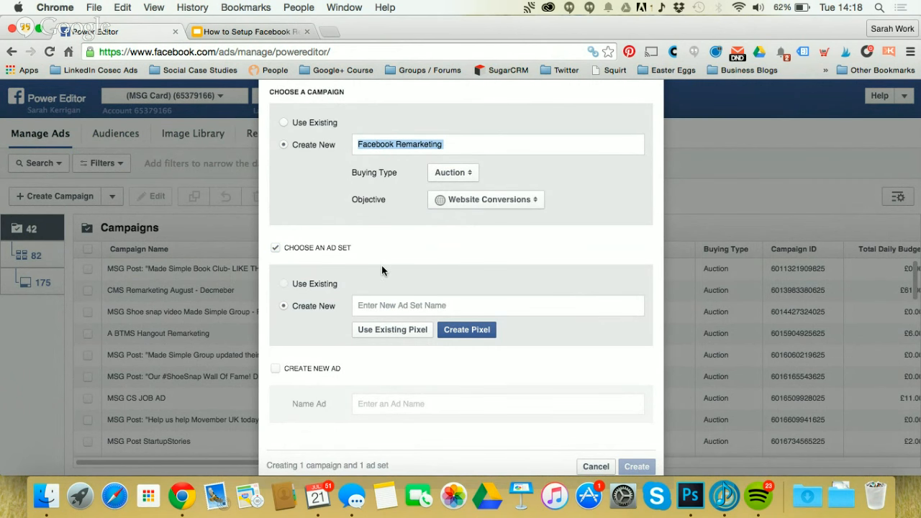
left_click(374, 306)
key("super+v")
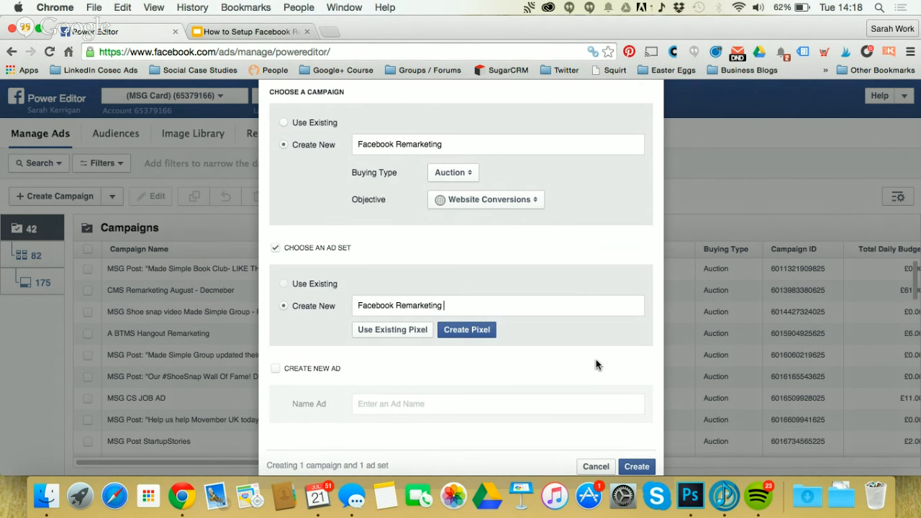
Assign the existing conversion-tracking pixel "Checkout Conversions for CMS ads" to the new ad set.
scroll(596, 360, "down", 2)
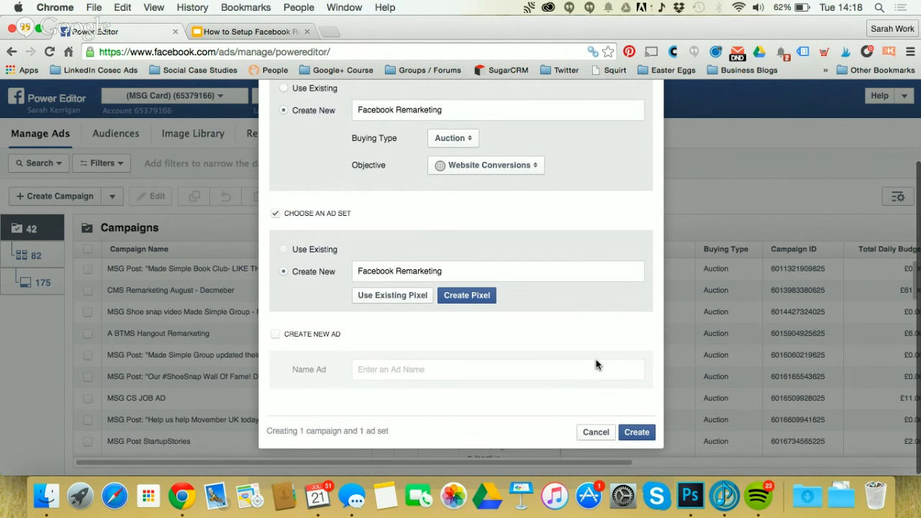
left_click(387, 302)
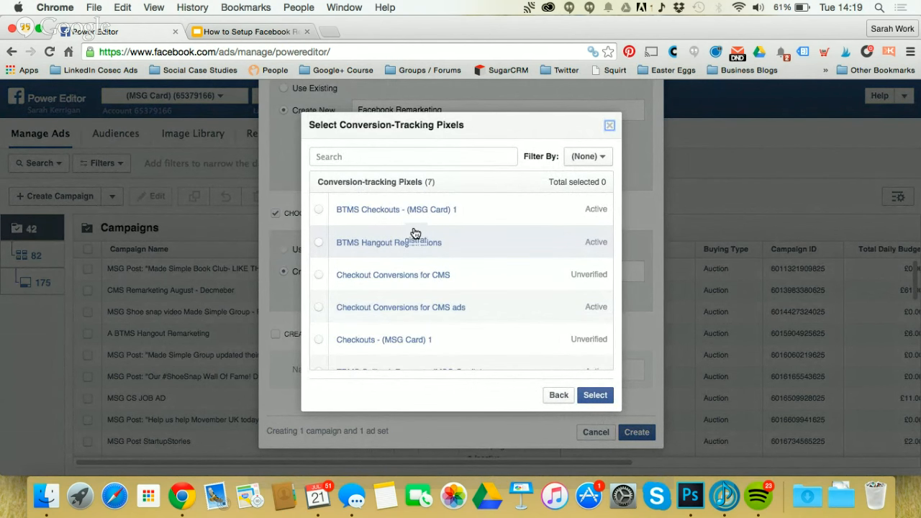
scroll(411, 234, "down", 3)
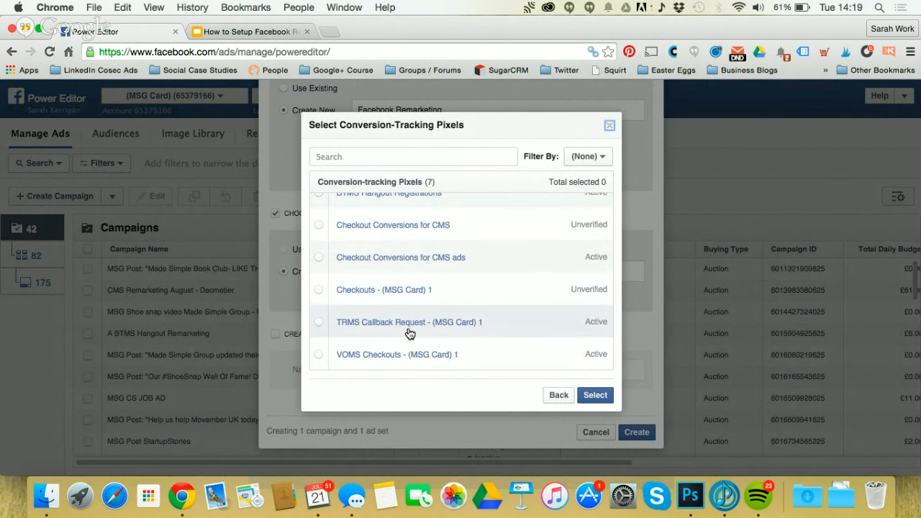
scroll(409, 330, "up", 3)
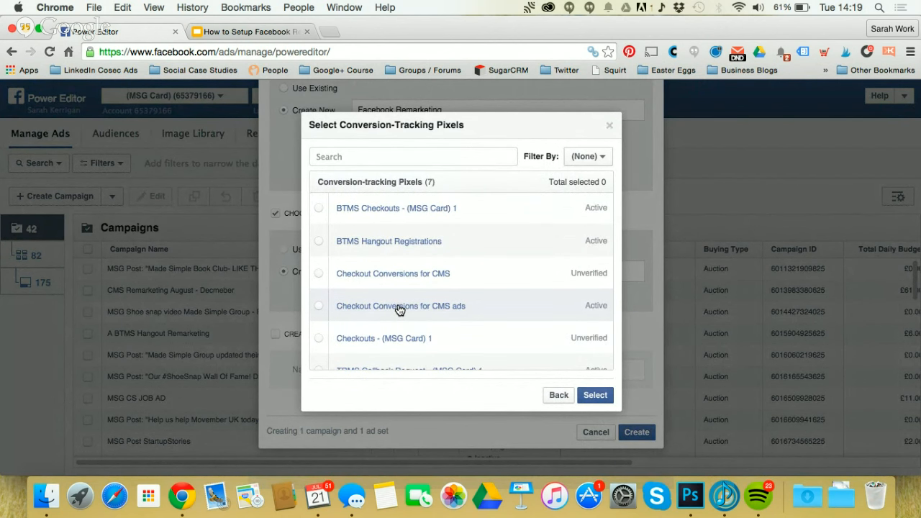
left_click(401, 307)
left_click(594, 396)
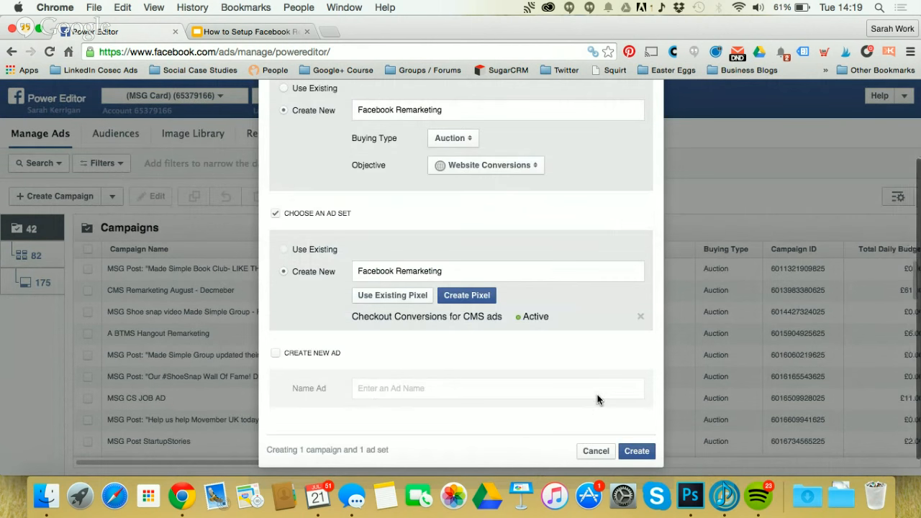
Include a new ad named "Facebook Remarketing - Image 1" and create the campaign with its ad set and ad.
scroll(575, 317, "down", 1)
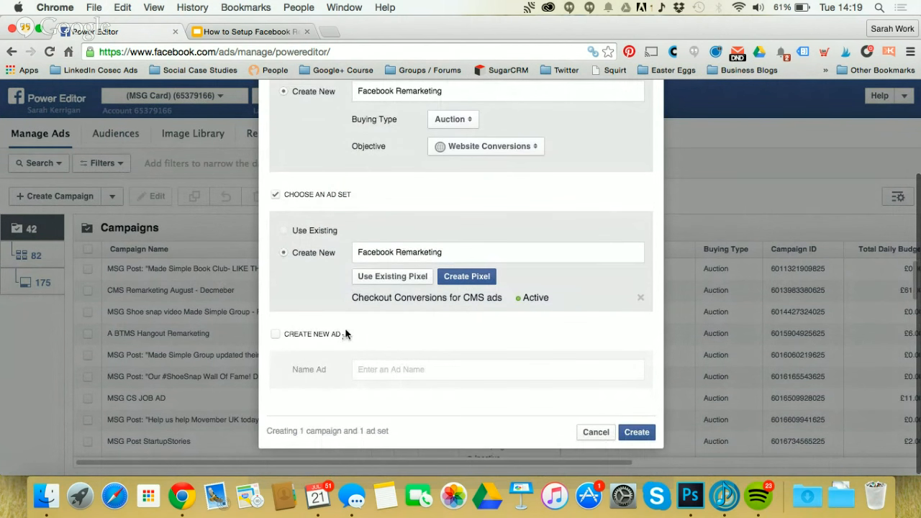
left_click(276, 335)
left_click(390, 368)
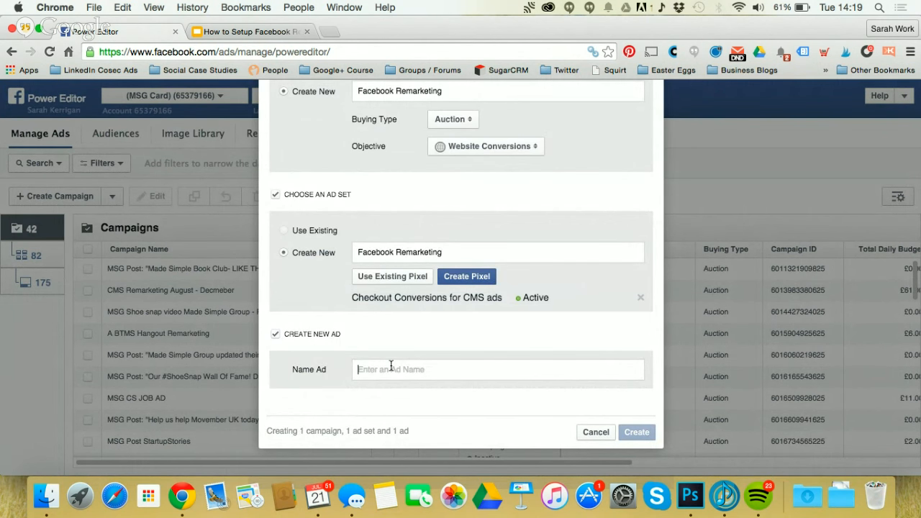
triple_click(381, 254)
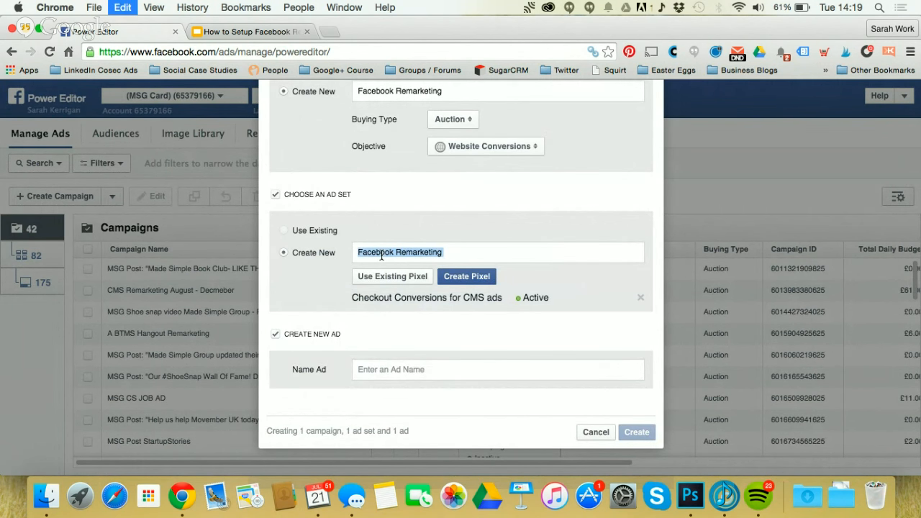
left_click(385, 369)
key("super+v")
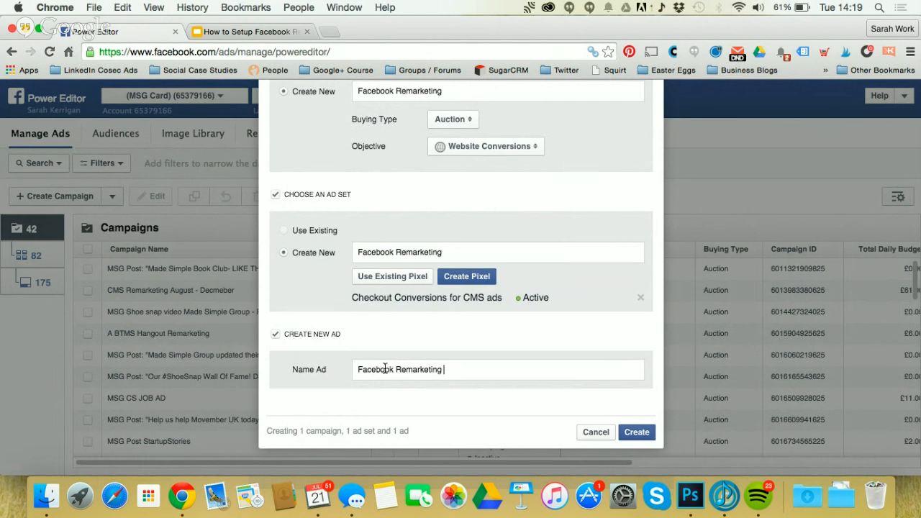
type("6")
key("BackSpace")
type("- Image 1")
left_click(635, 435)
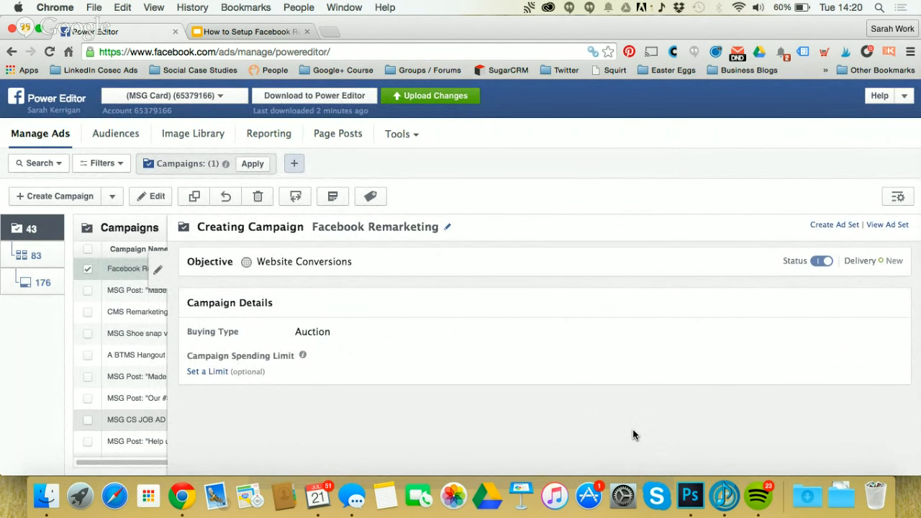
Open the new Facebook Remarketing ad set and review its conversion pixel, budget, schedule and audience settings.
left_click(24, 257)
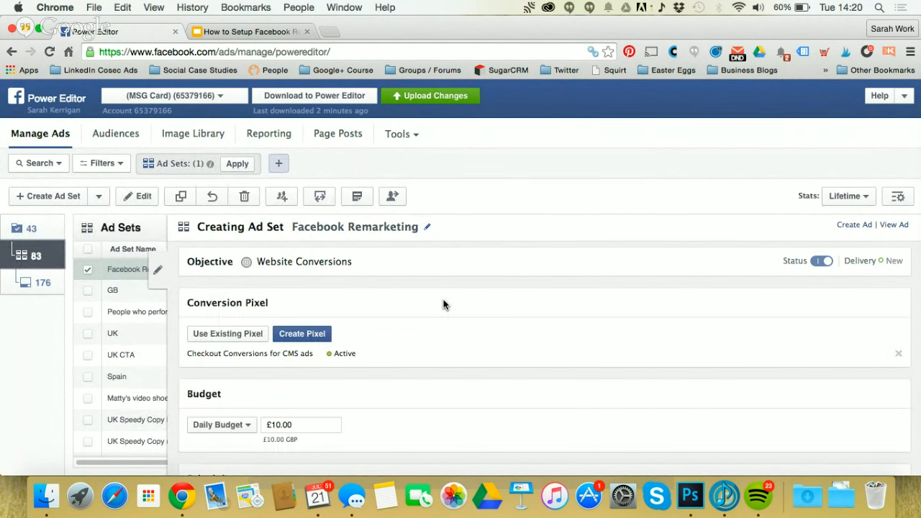
scroll(446, 305, "down", 1)
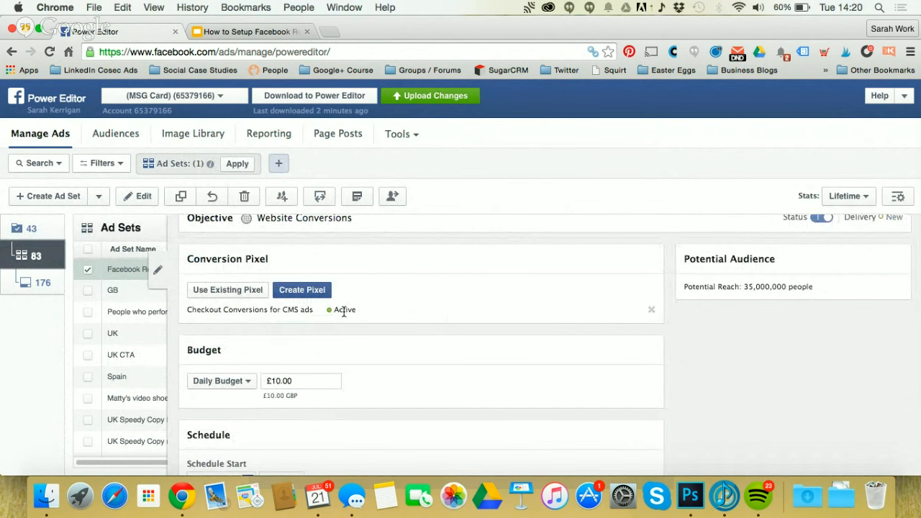
scroll(404, 323, "down", 3)
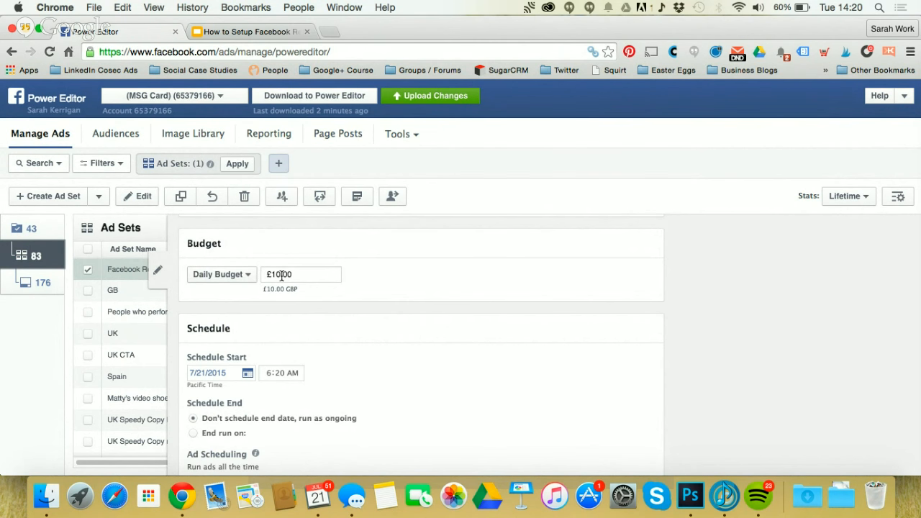
scroll(376, 336, "down", 2)
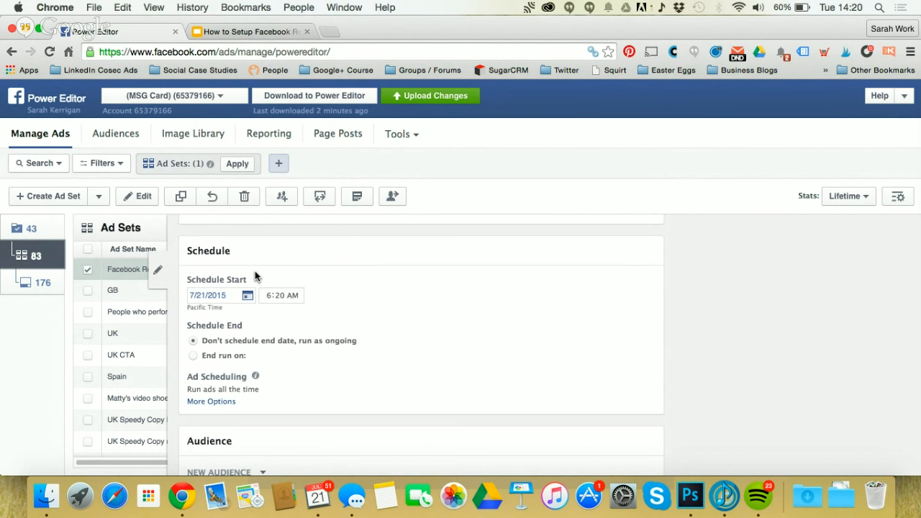
scroll(415, 337, "down", 3)
scroll(415, 342, "down", 3)
scroll(309, 310, "up", 2)
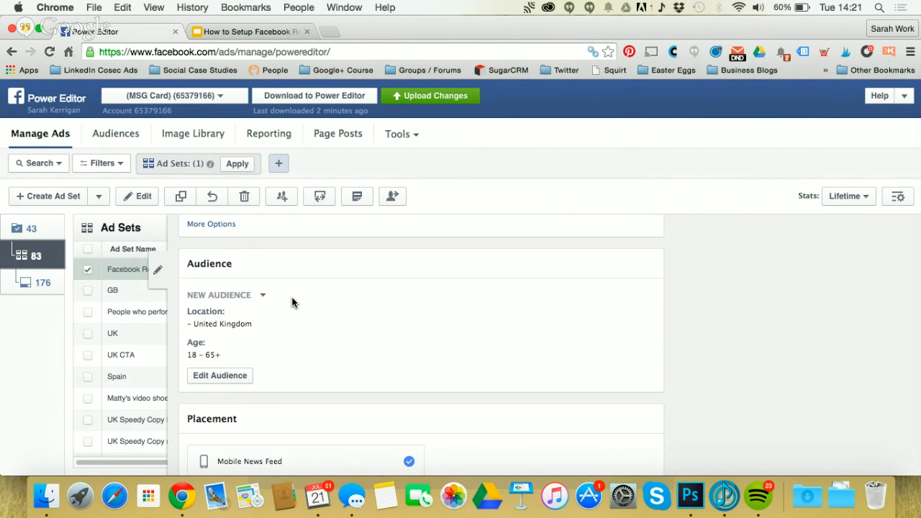
Edit the ad set's audience to include the "All Website Visitors - 30 days -" custom audience and check the potential reach.
left_click(225, 381)
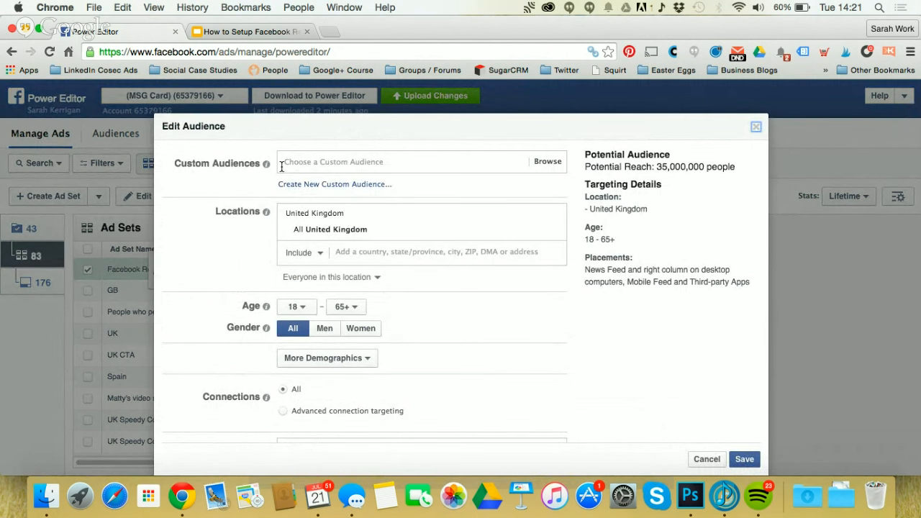
left_click(372, 164)
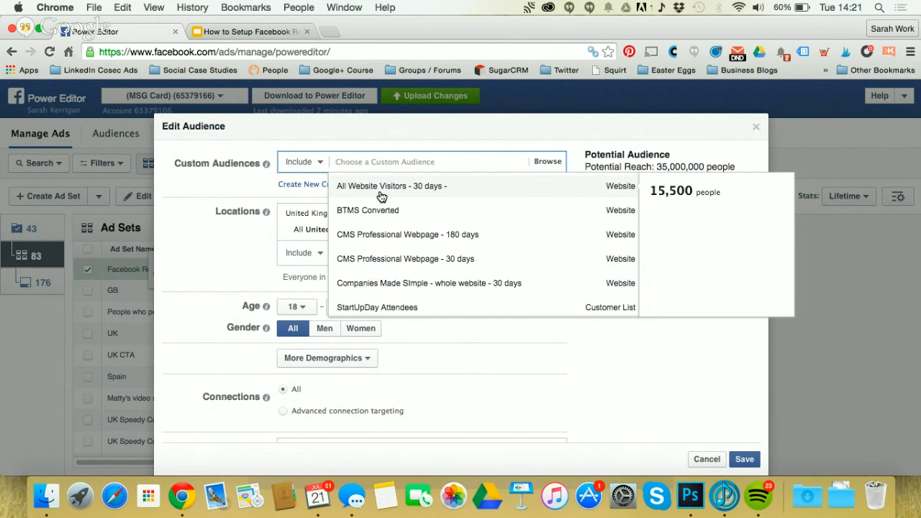
left_click(381, 196)
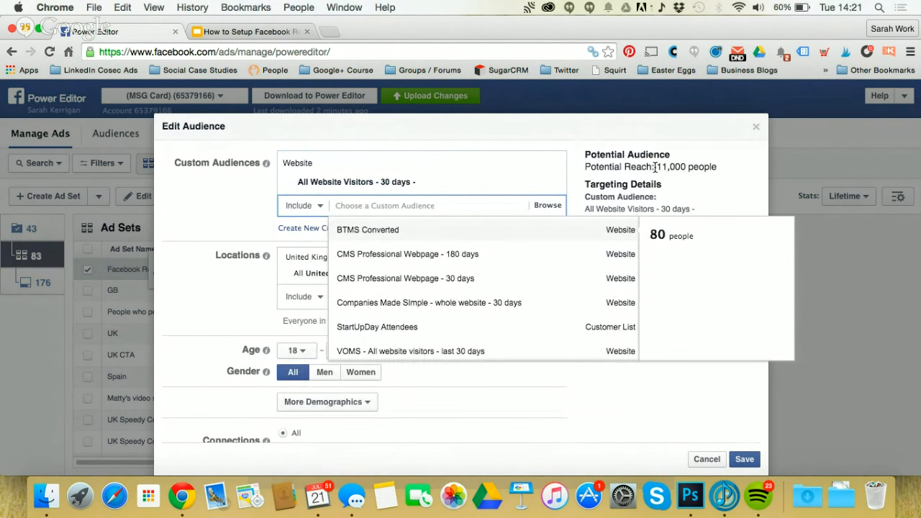
left_click_drag(705, 173, 712, 173)
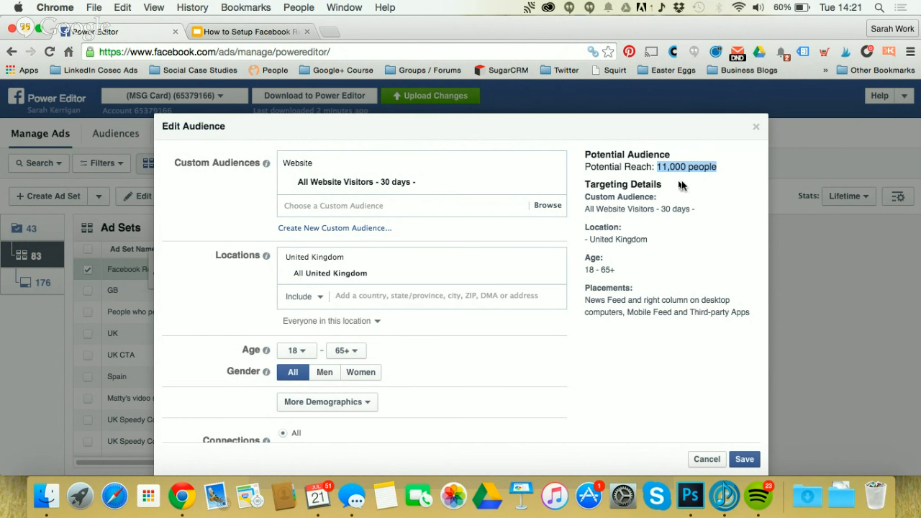
left_click_drag(660, 170, 718, 170)
left_click(719, 170)
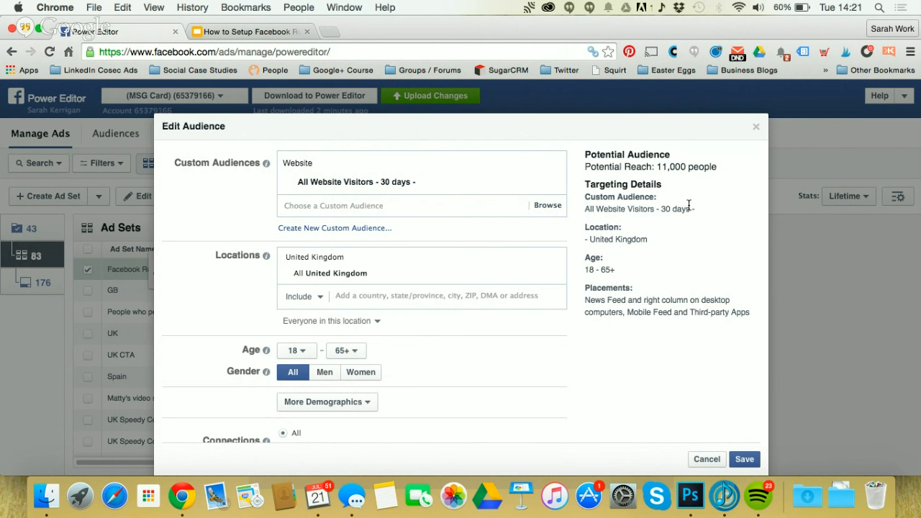
Exclude the "WCA/CMS/Converted" custom audience from the ad set's targeting and check the potential reach.
left_click(346, 206)
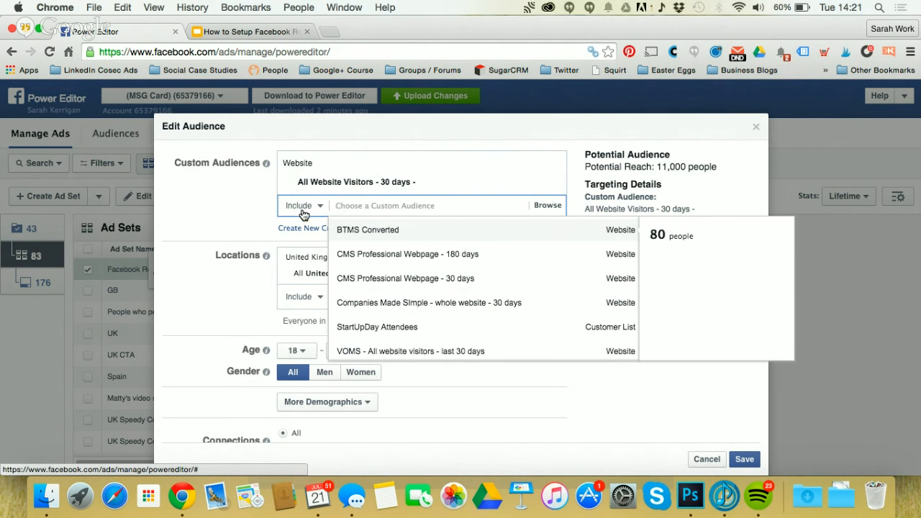
left_click(320, 209)
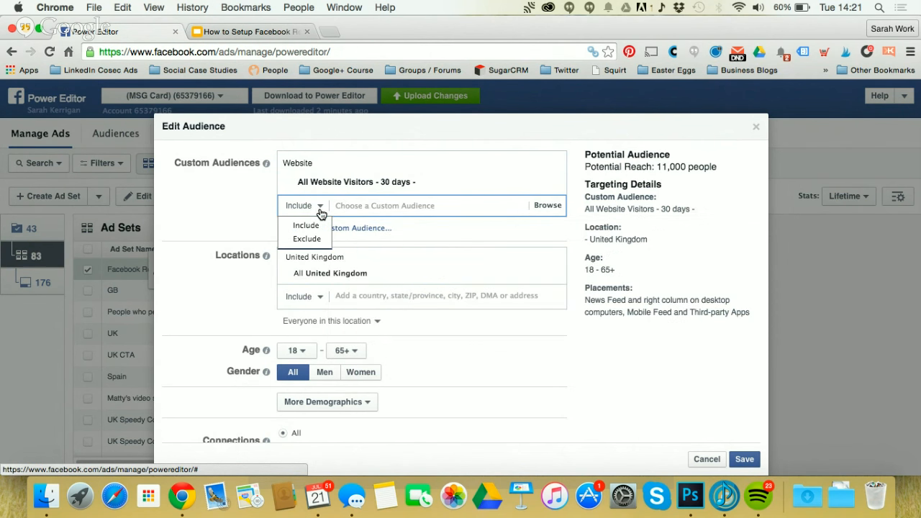
left_click(306, 238)
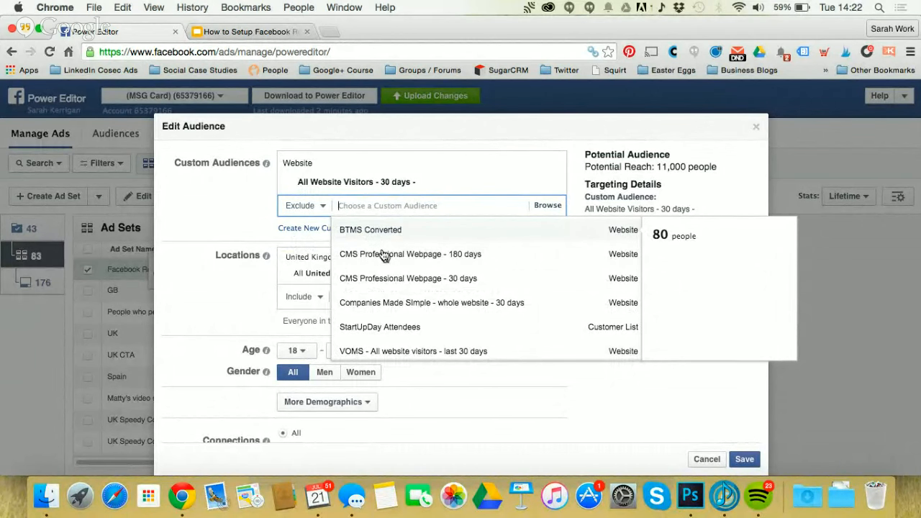
scroll(380, 263, "down", 3)
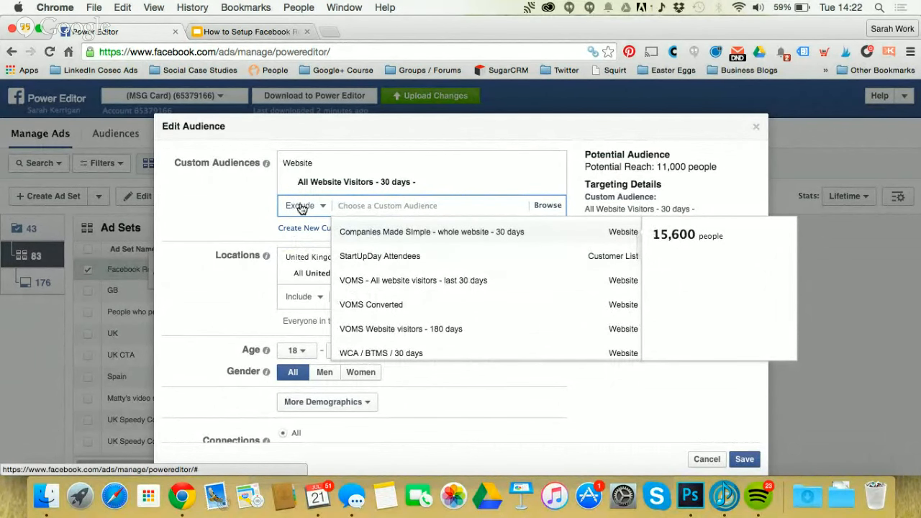
scroll(407, 280, "down", 5)
scroll(406, 280, "down", 3)
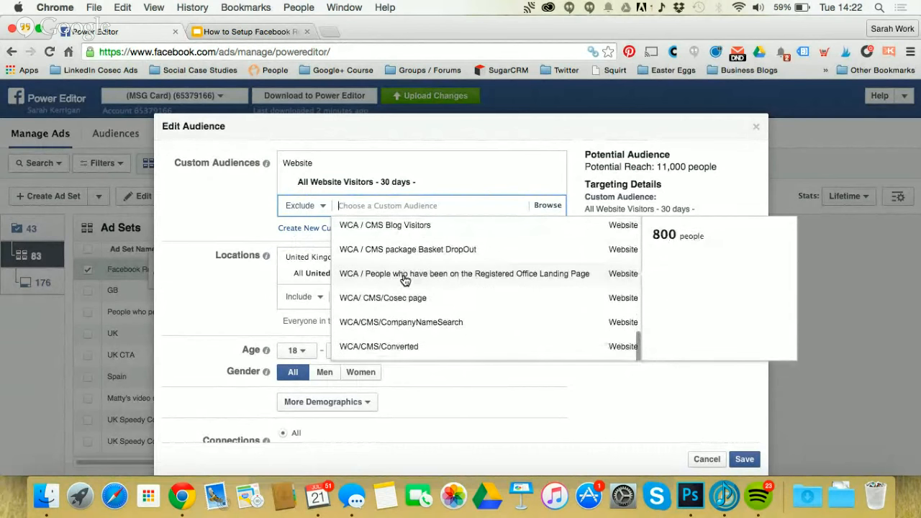
left_click(400, 347)
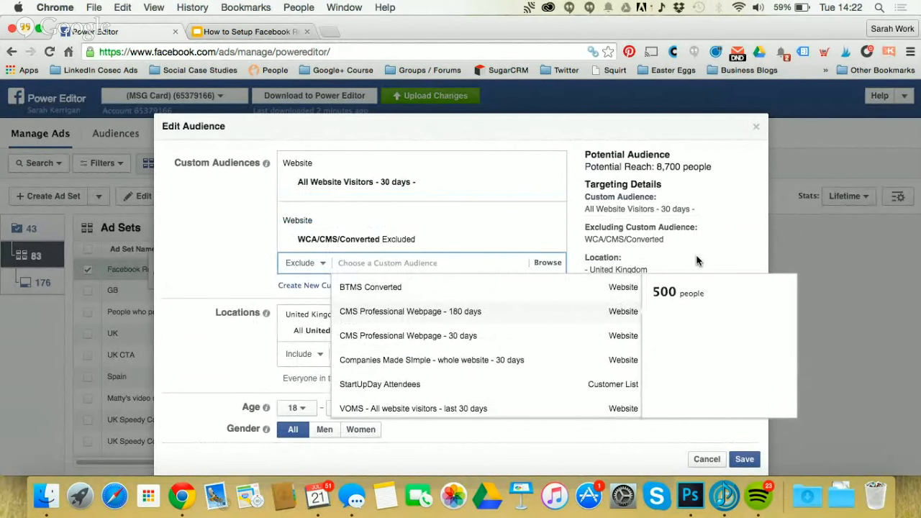
left_click(711, 236)
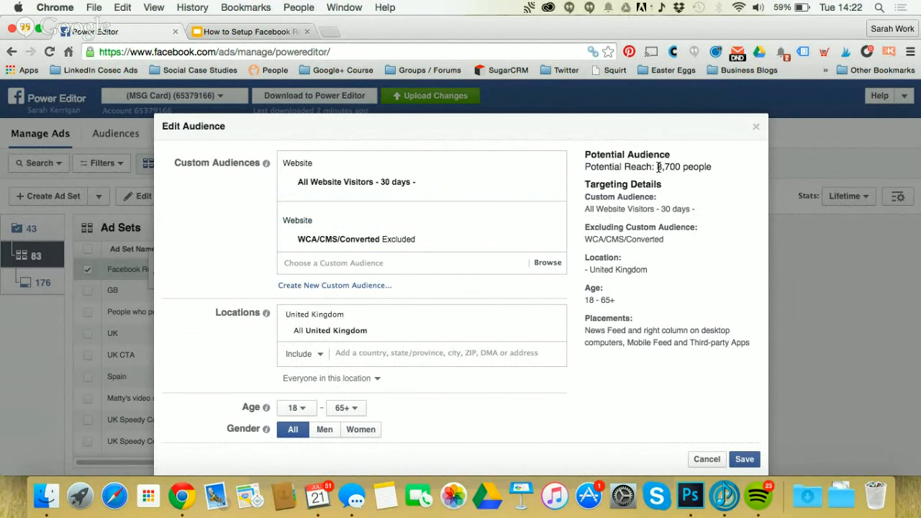
left_click_drag(658, 167, 709, 169)
left_click(708, 185)
Review the location, age and remaining targeting options, and save the edited audience to the ad set.
scroll(543, 293, "down", 2)
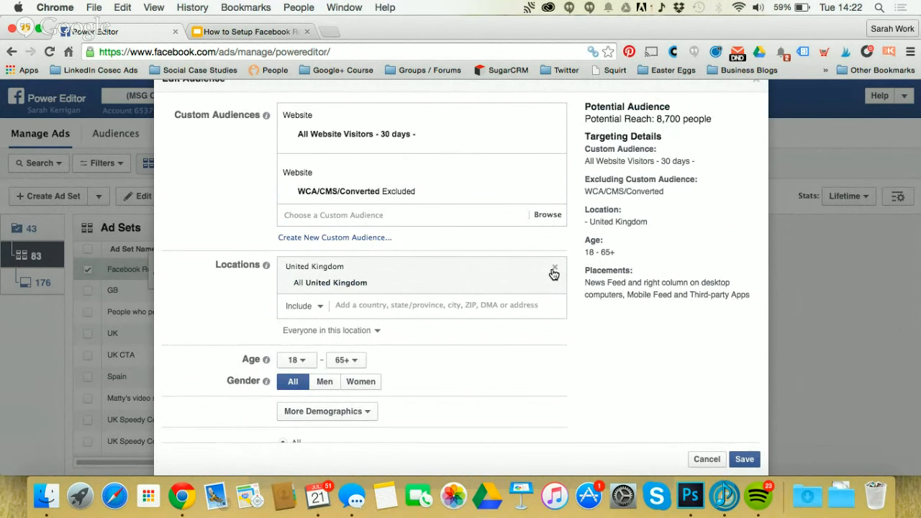
scroll(591, 333, "down", 1)
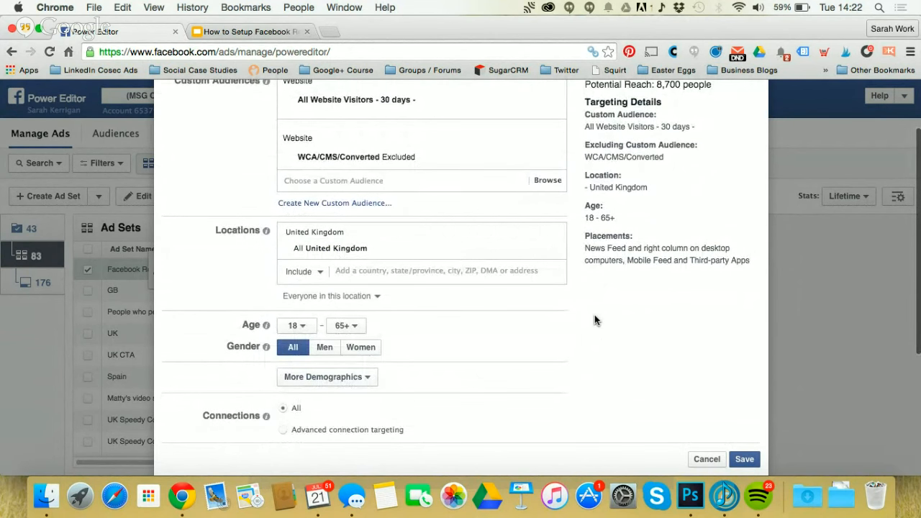
scroll(595, 319, "down", 3)
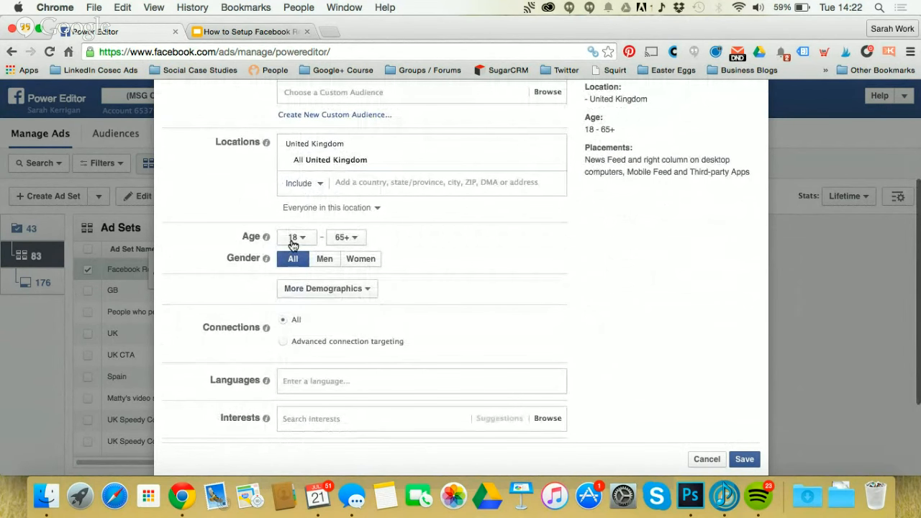
scroll(621, 323, "up", 1)
scroll(624, 319, "up", 4)
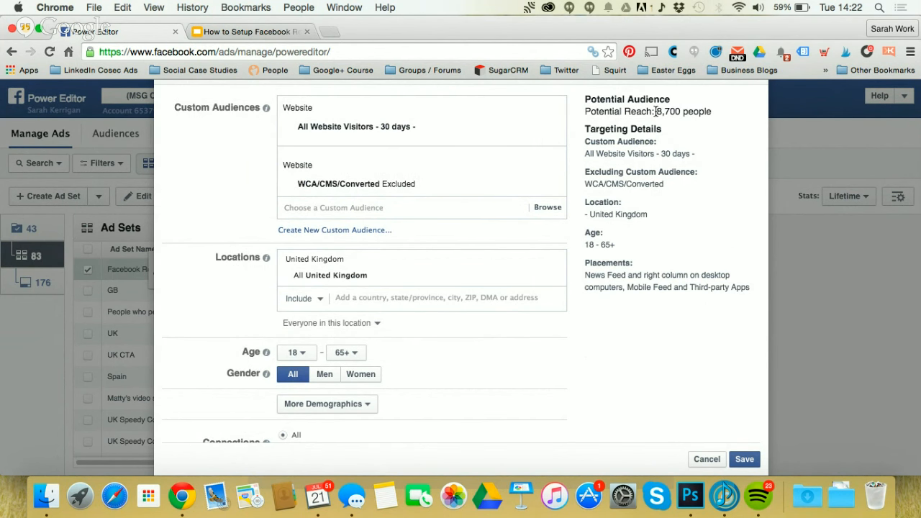
scroll(649, 276, "down", 5)
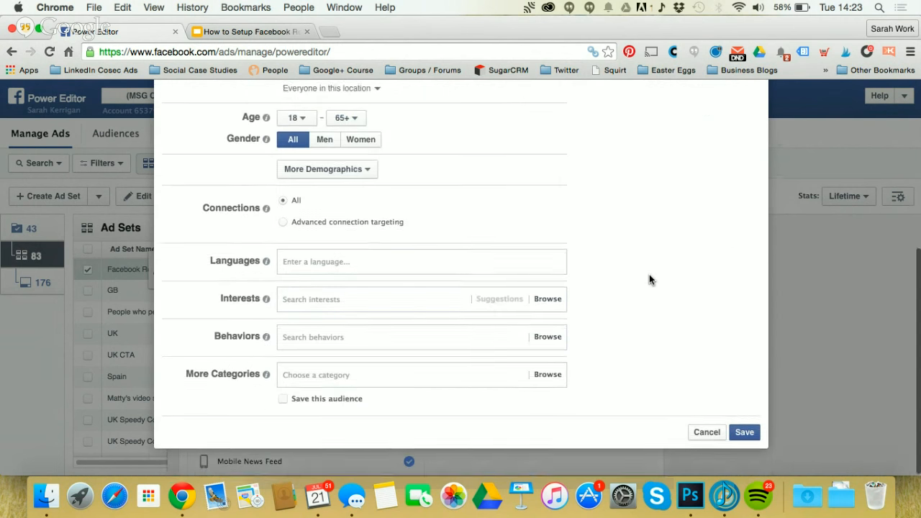
left_click(746, 433)
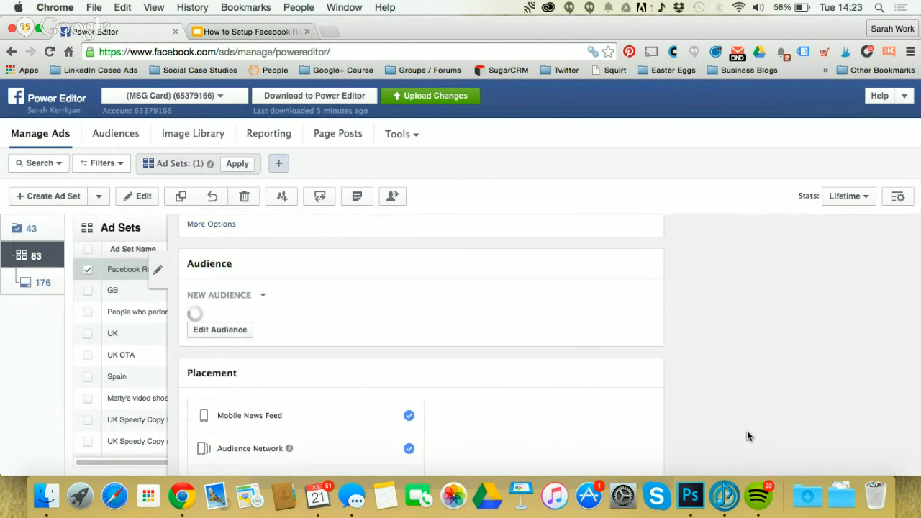
scroll(615, 342, "down", 3)
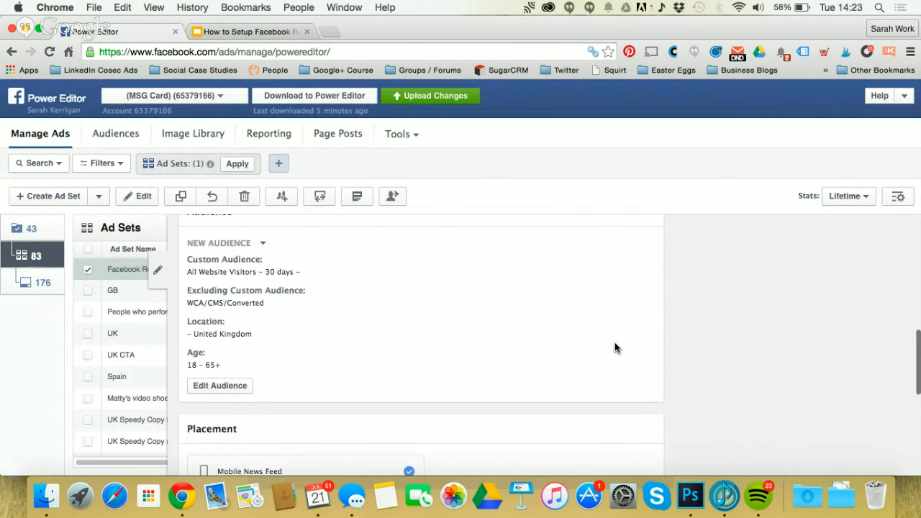
scroll(614, 343, "down", 1)
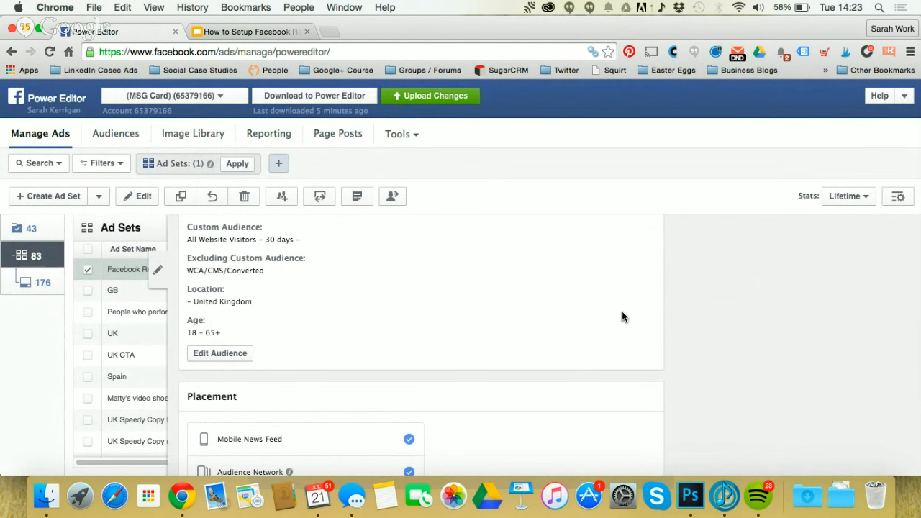
Review the ad set's placement, optimization and pricing settings, and limit mobile devices to those connected to Wi-Fi.
scroll(623, 317, "down", 1)
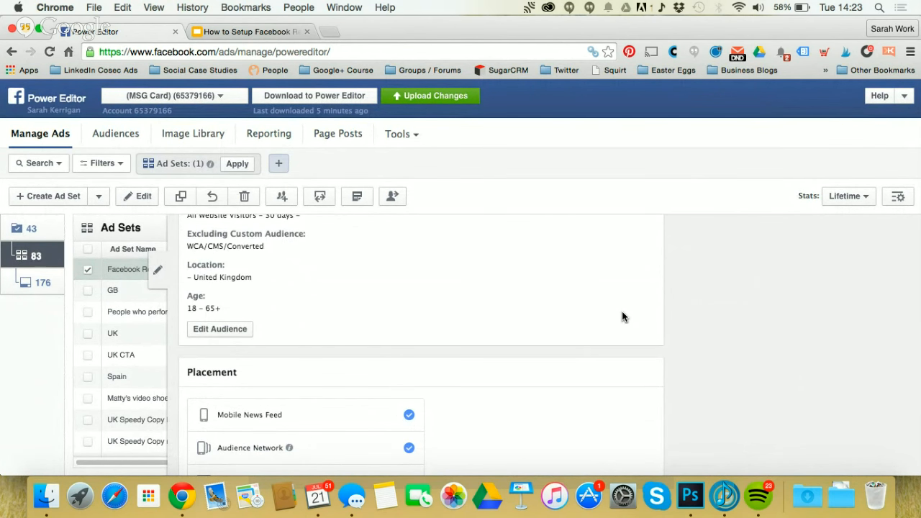
scroll(624, 317, "down", 5)
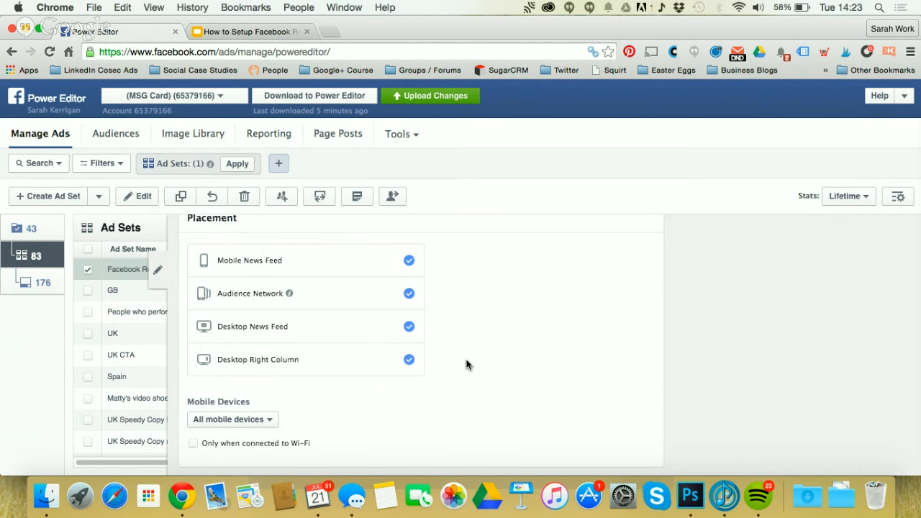
scroll(471, 344, "down", 3)
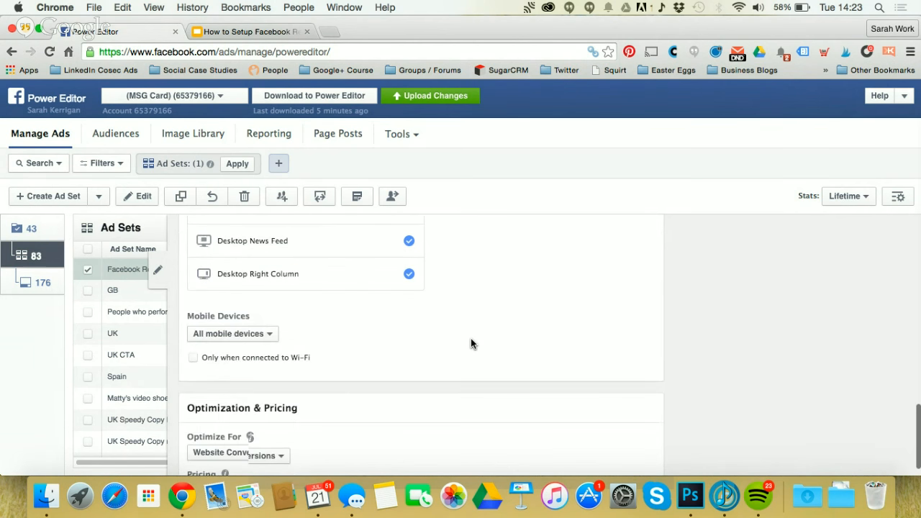
left_click(194, 343)
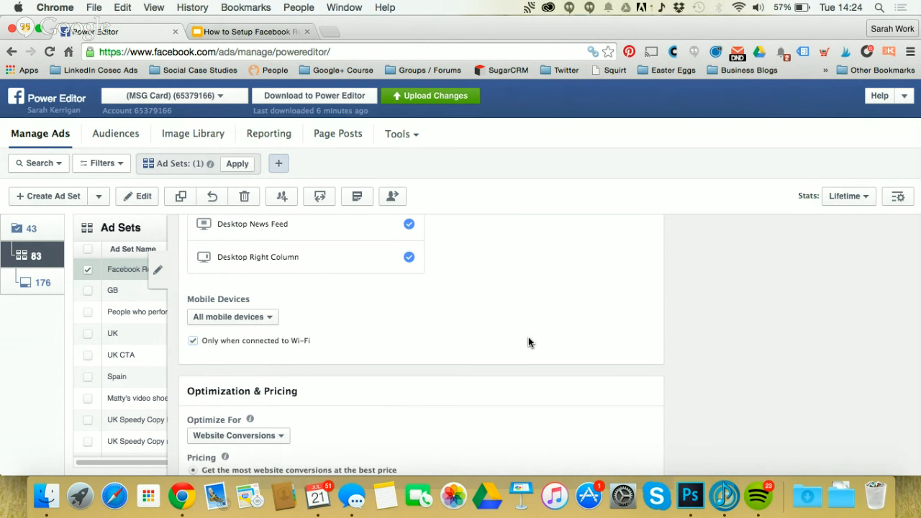
scroll(608, 339, "down", 2)
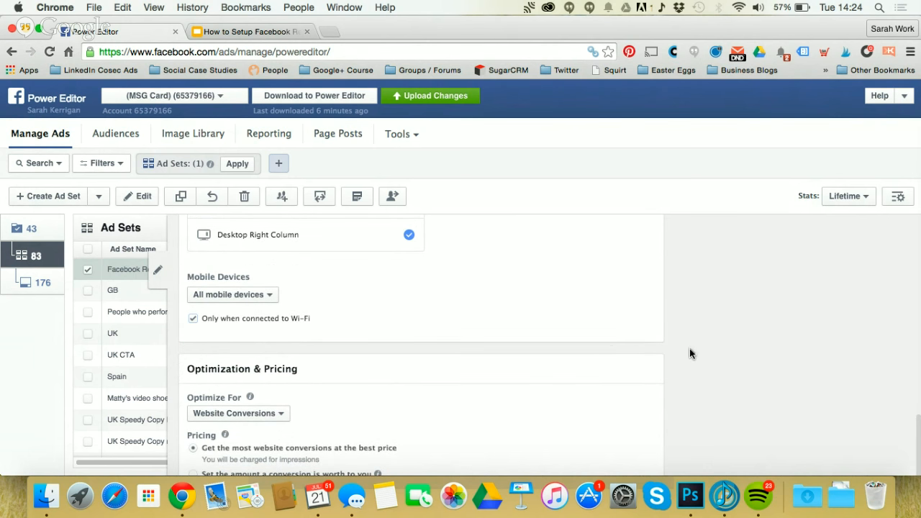
scroll(689, 343, "down", 1)
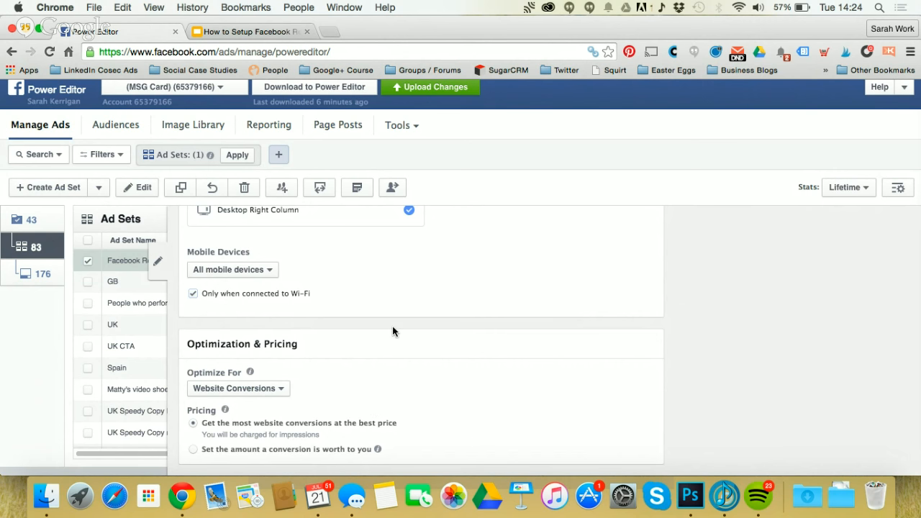
Open the Facebook Remarketing - Image 1 ad and set its Facebook Page to Made Simple Group.
scroll(406, 309, "up", 10)
scroll(403, 315, "up", 5)
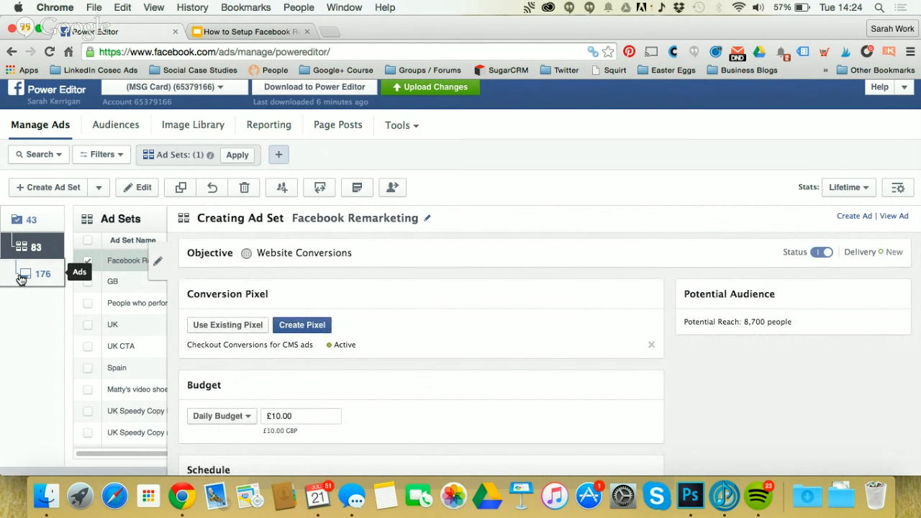
left_click(21, 277)
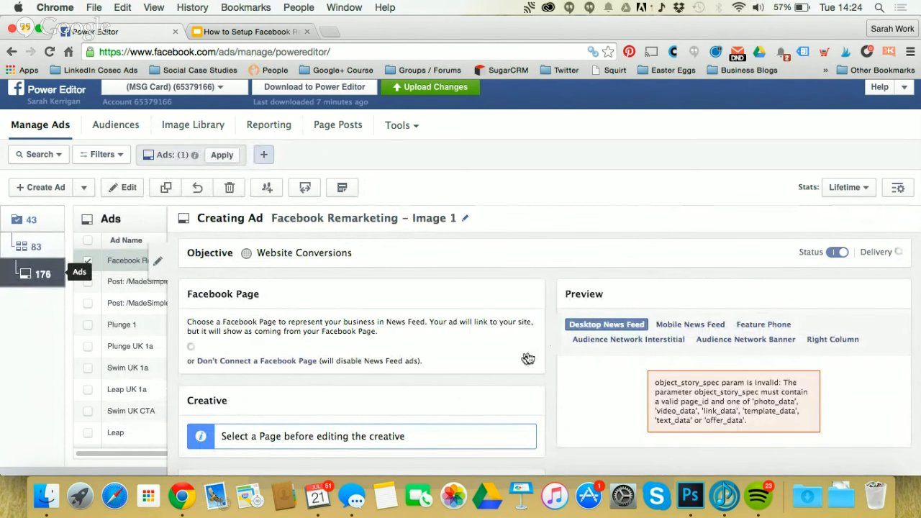
scroll(504, 353, "down", 1)
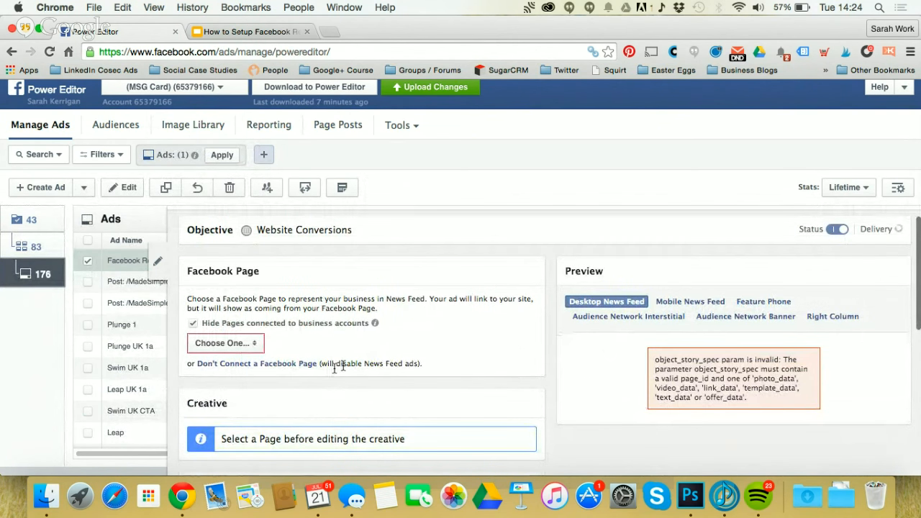
left_click(254, 345)
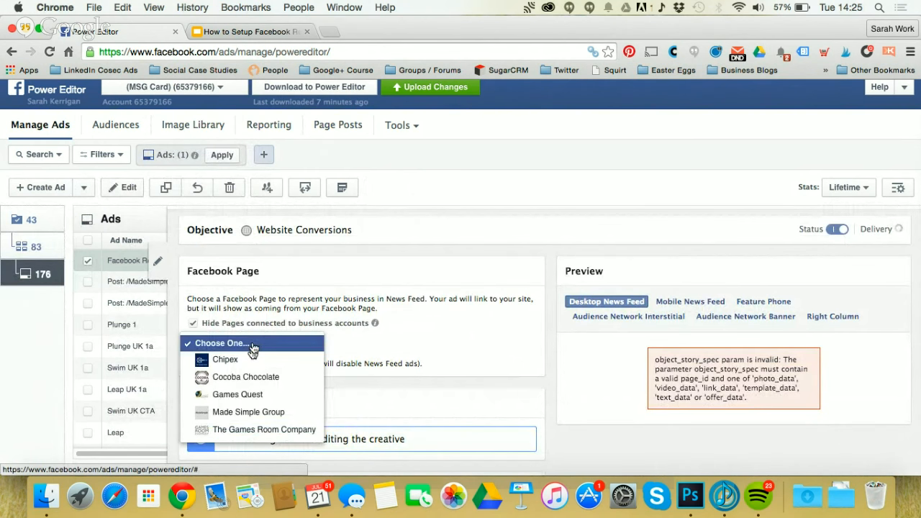
left_click(248, 413)
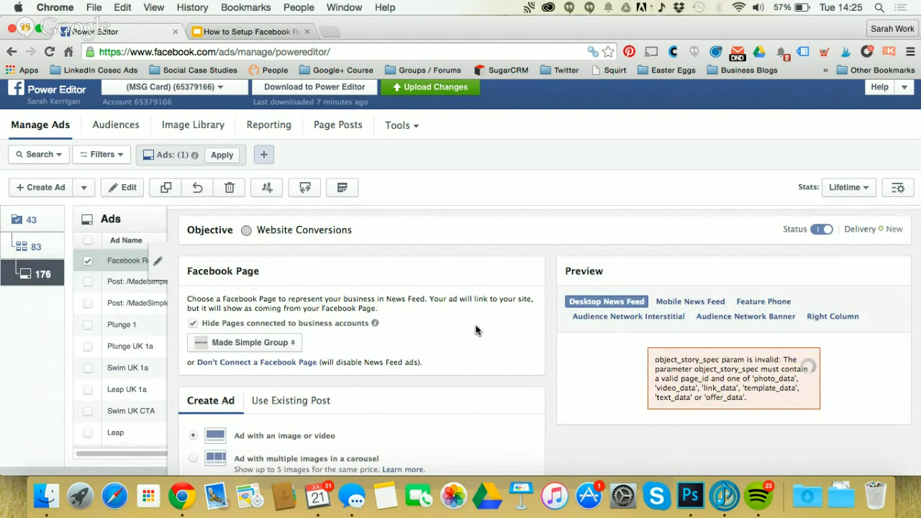
View the Page's existing posts that could be used for the ad, and return to the option for creating a new ad.
scroll(475, 330, "down", 4)
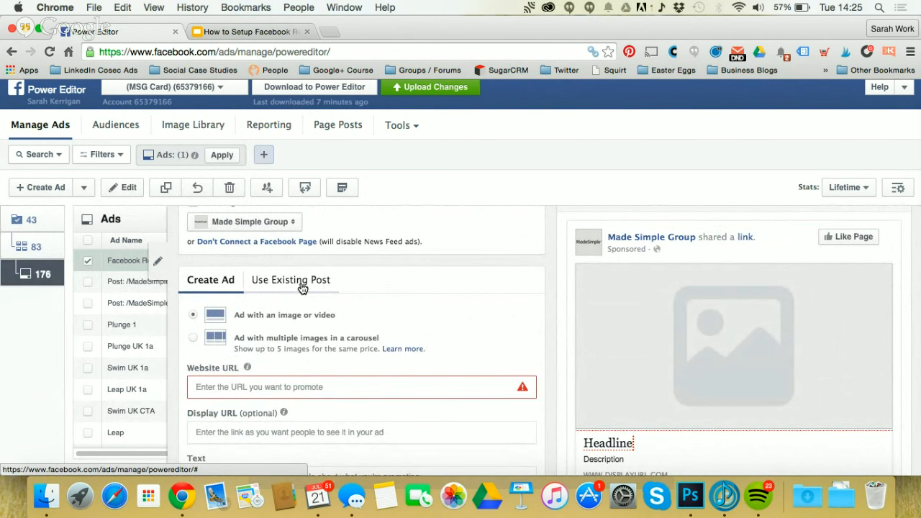
left_click(302, 286)
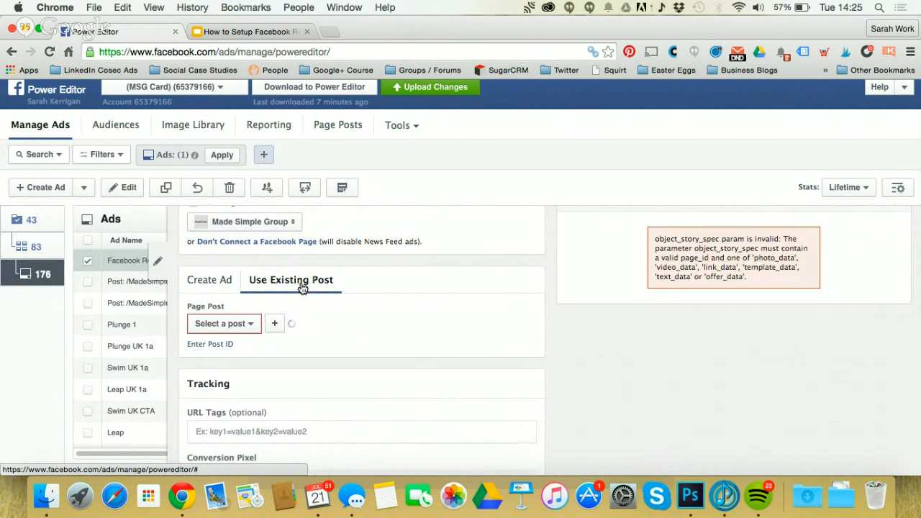
left_click(243, 325)
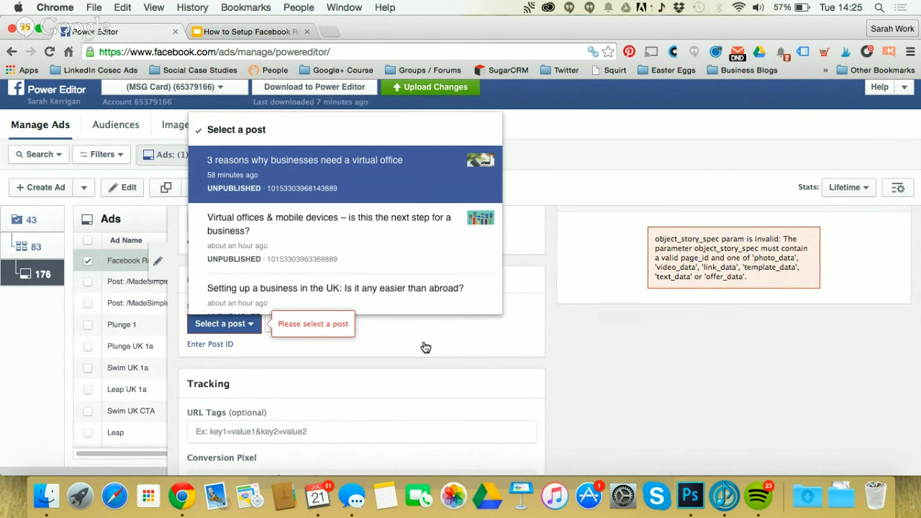
left_click(530, 331)
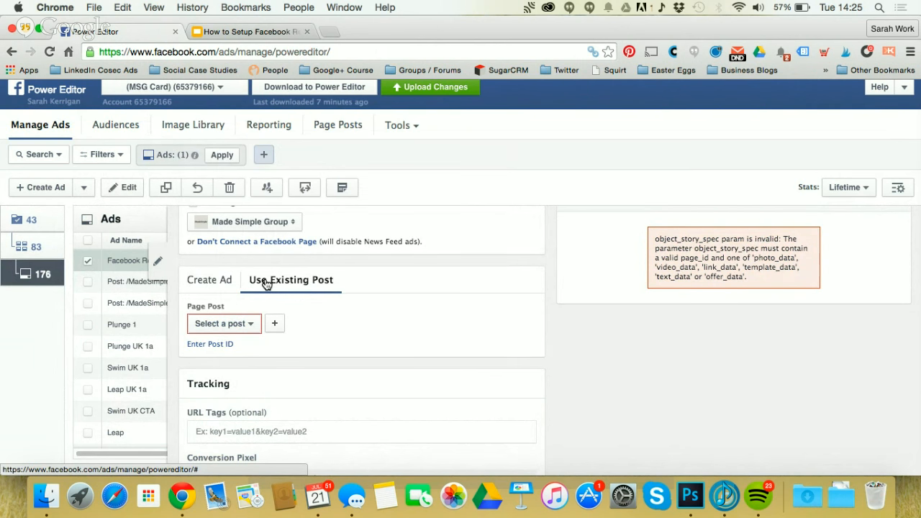
left_click(206, 282)
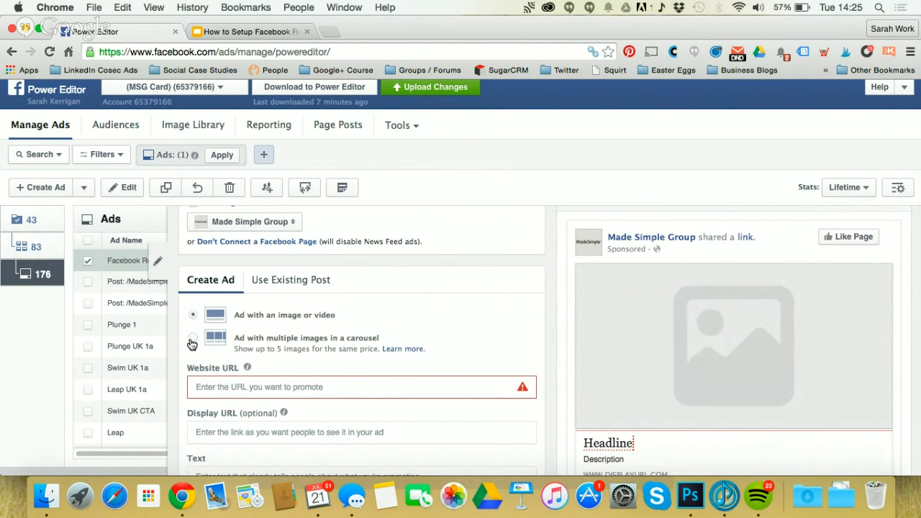
Try the multiple-image carousel format, look through its fields and preview, and return the ad to the image or video format.
left_click(193, 340)
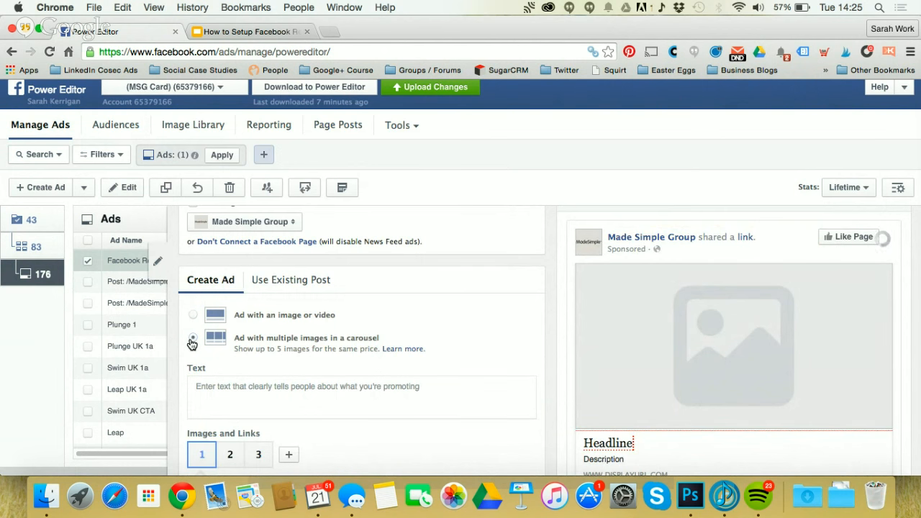
scroll(486, 308, "down", 3)
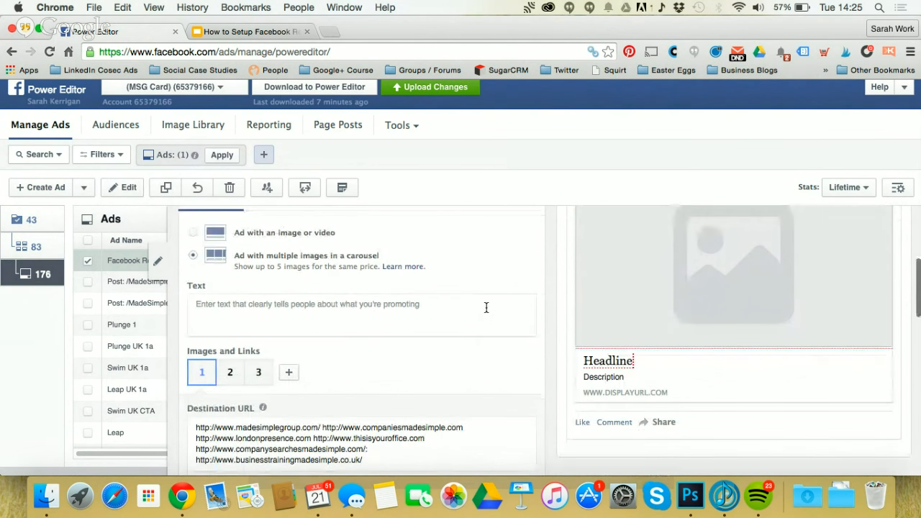
scroll(486, 307, "down", 2)
scroll(485, 308, "up", 2)
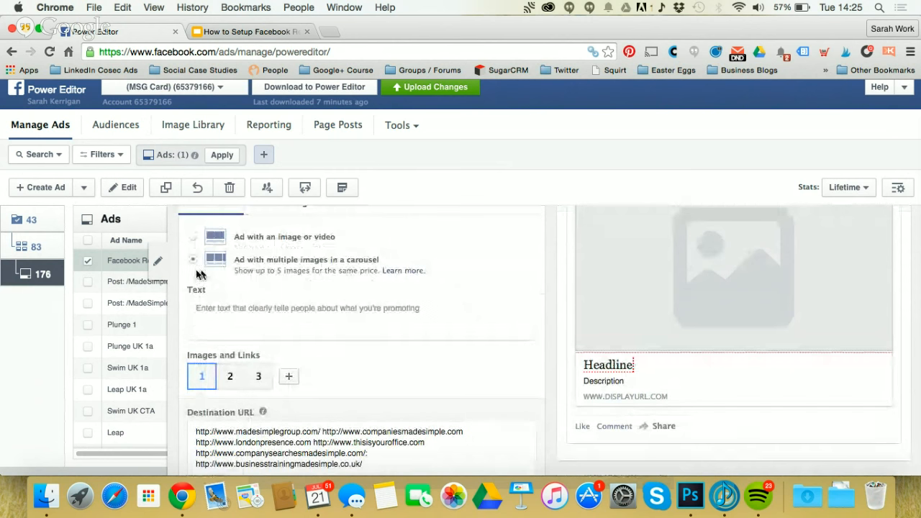
scroll(502, 314, "up", 2)
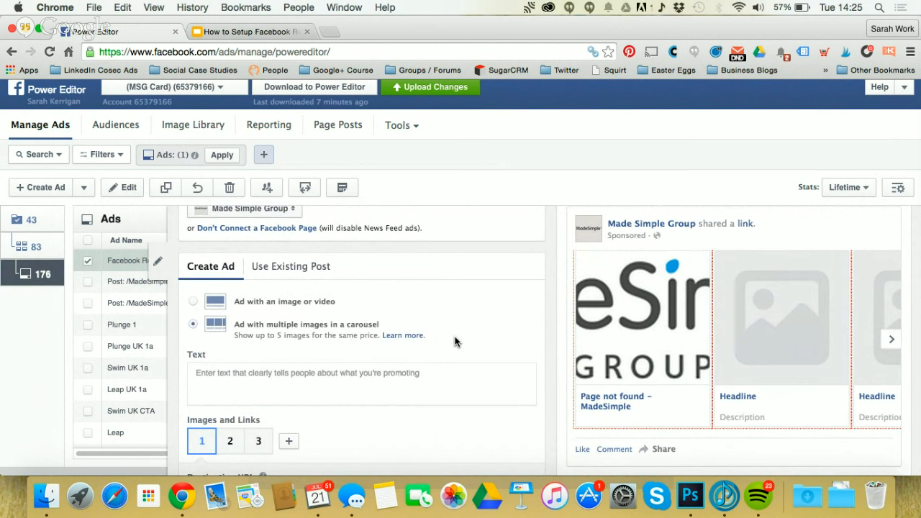
left_click(194, 302)
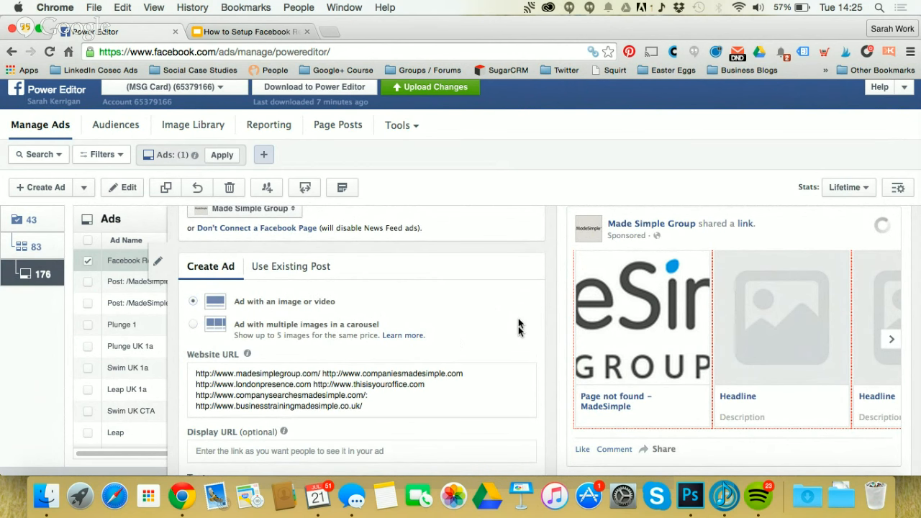
Open companiesmadesimple.com in a separate tab, copy the Company Formation Packages page address, and return to the ad's Display URL field.
scroll(514, 308, "down", 3)
scroll(514, 309, "down", 3)
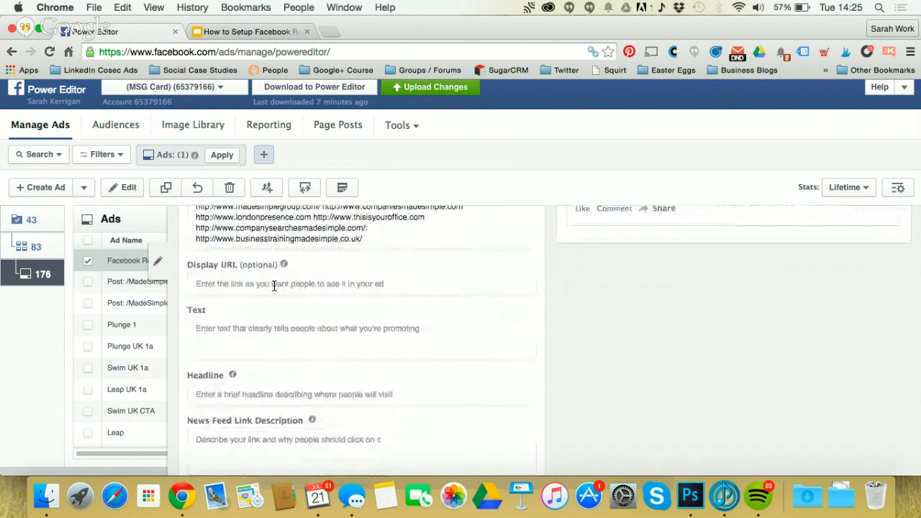
left_click(273, 284)
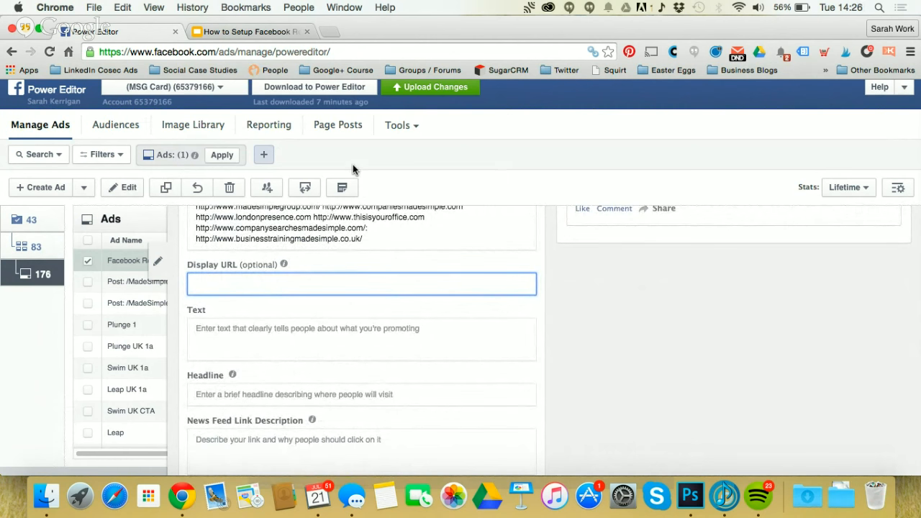
left_click(329, 31)
type("companiesmadesimple.com")
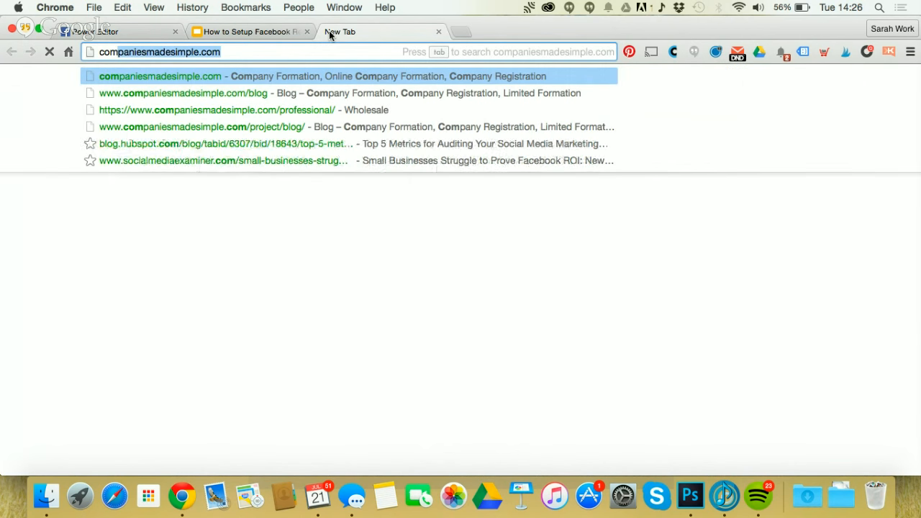
key("Return")
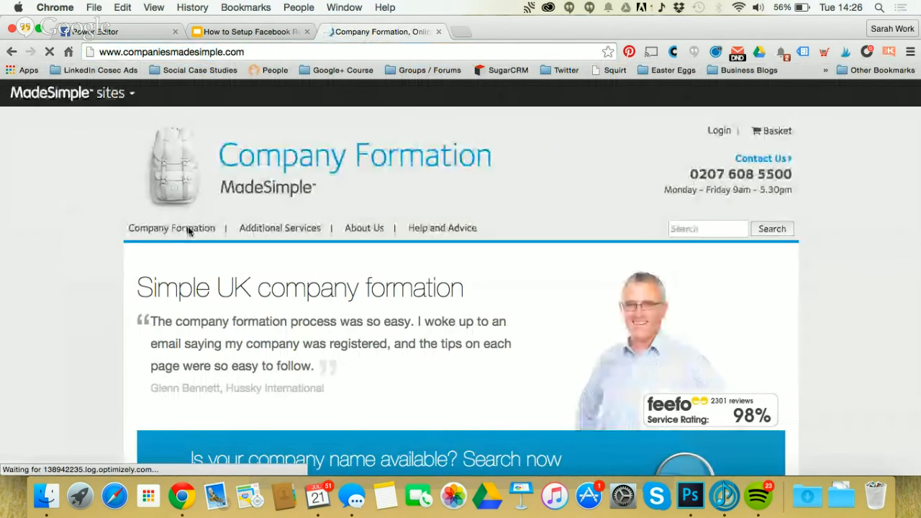
mouse_move(183, 231)
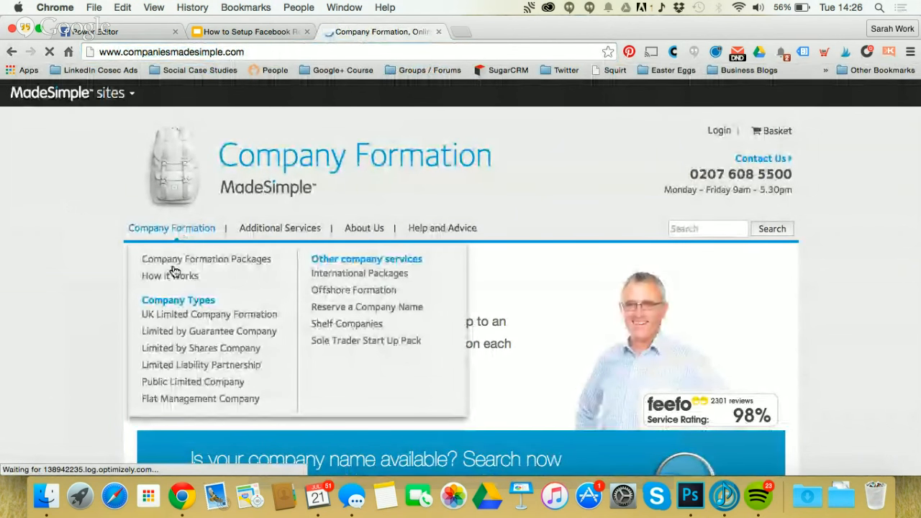
left_click(172, 261)
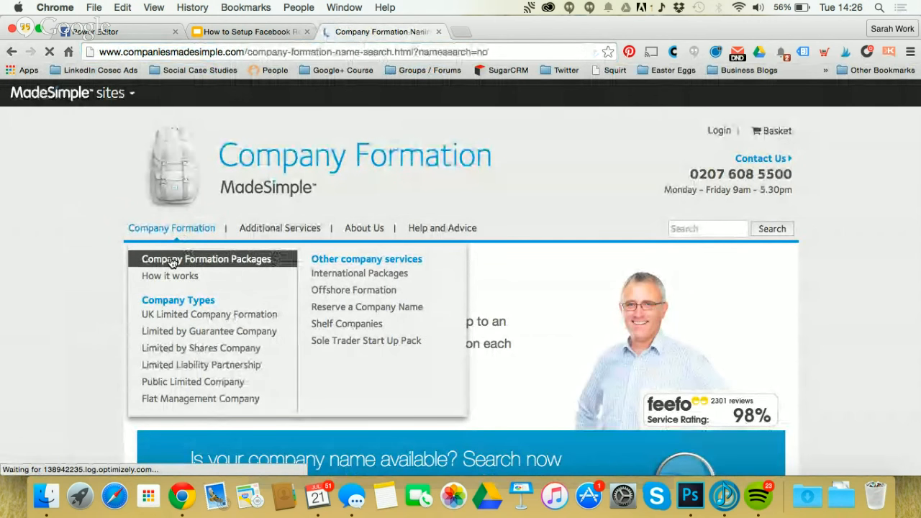
left_click(161, 55)
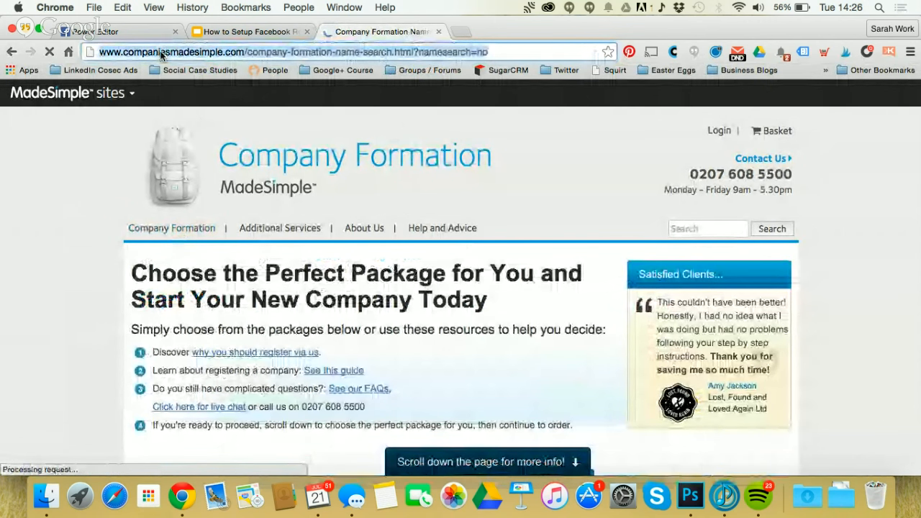
left_click(119, 31)
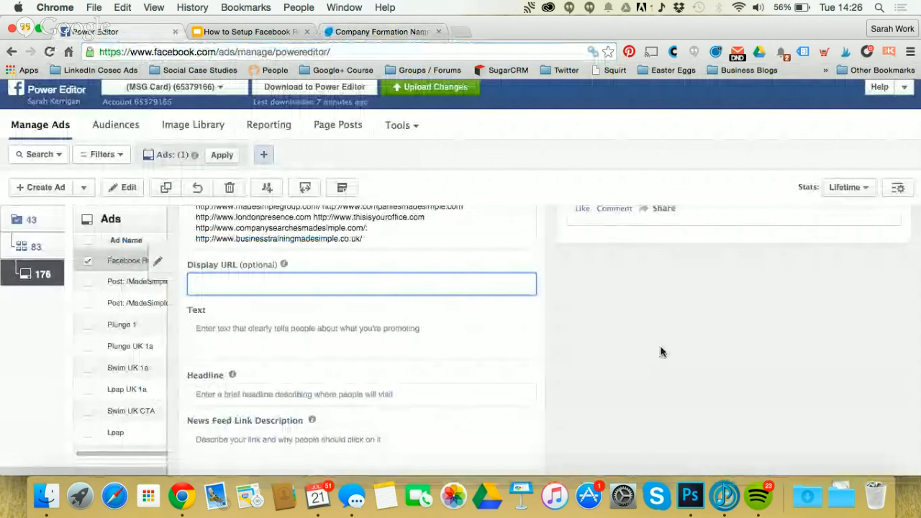
Search the web for "google url builder", open the Analytics Help URL builder page and activate the form's Website URL field.
left_click(464, 30)
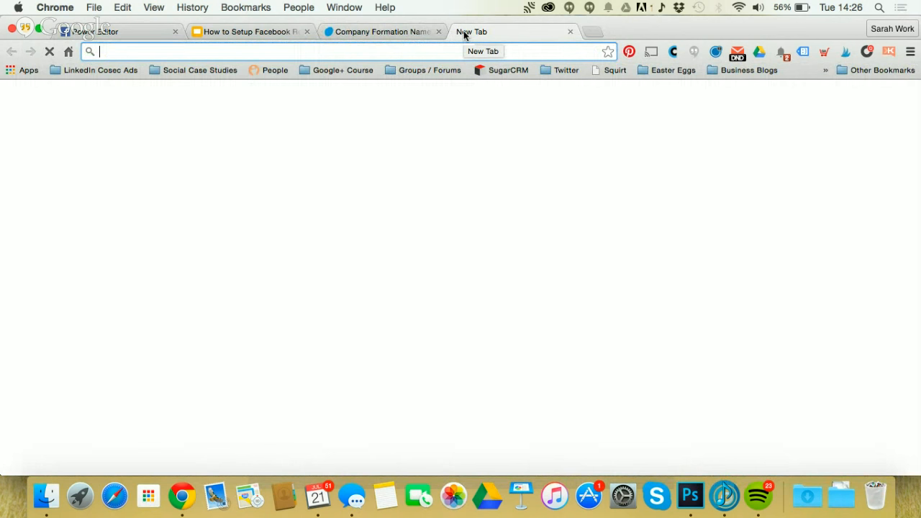
type("google")
key("Return")
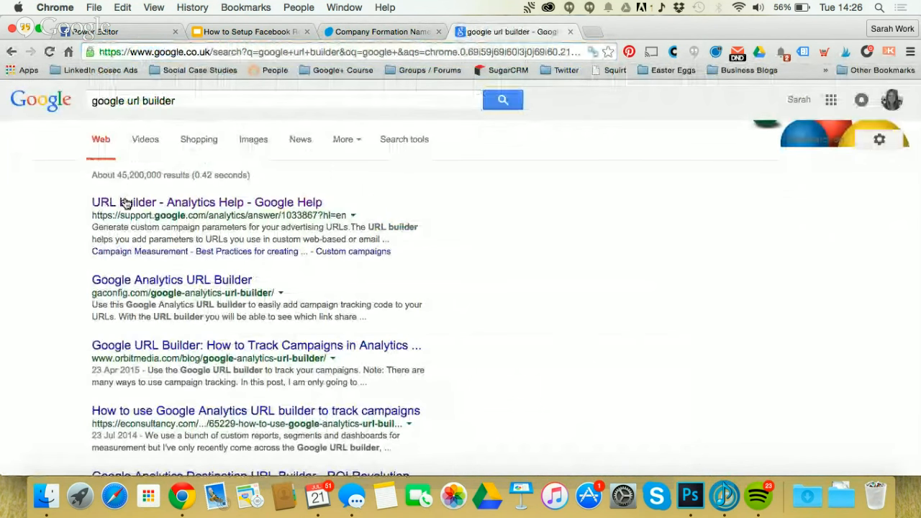
left_click(124, 203)
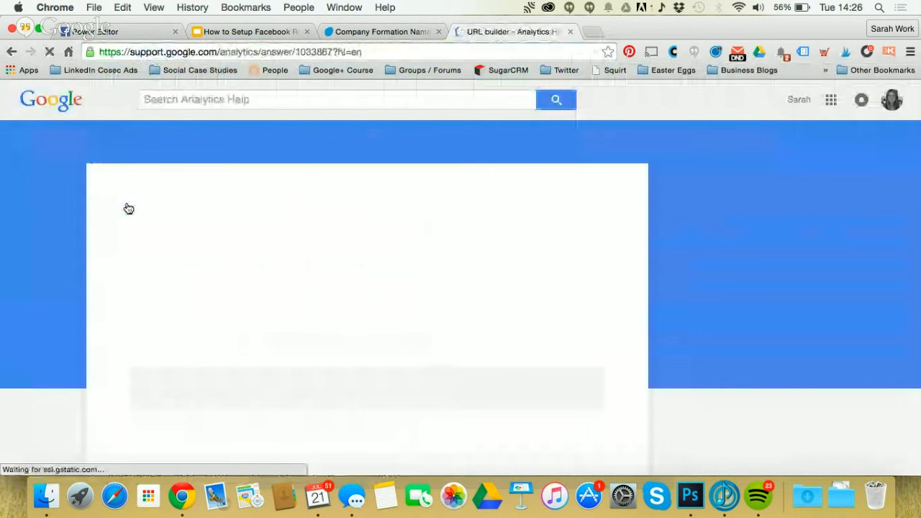
scroll(61, 274, "down", 9)
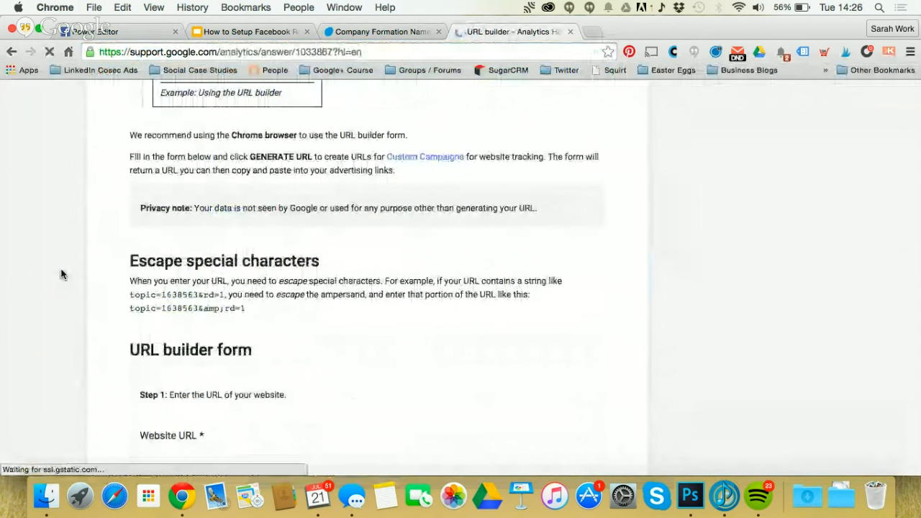
scroll(61, 273, "down", 3)
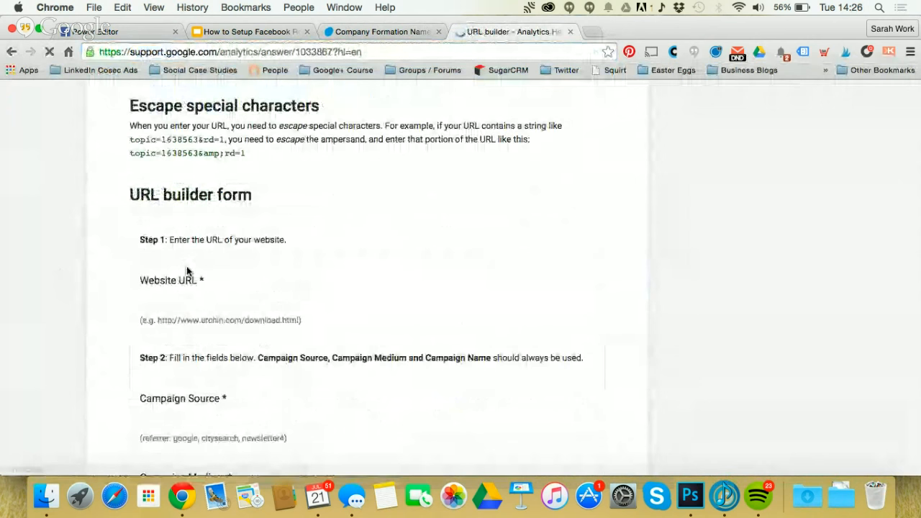
left_click(168, 298)
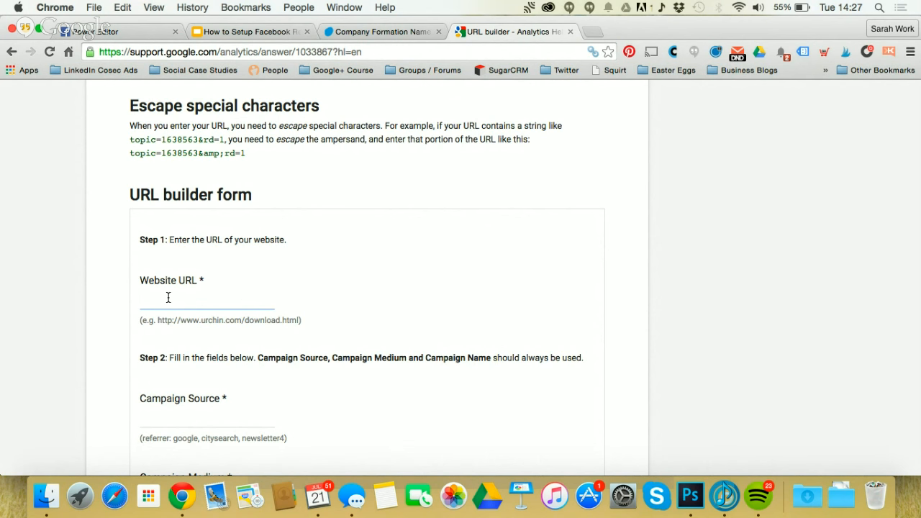
Paste the copied page address as the Website URL, and set Campaign Source to "Facebook" and Campaign Medium to "Social Media".
key("ctrl+v")
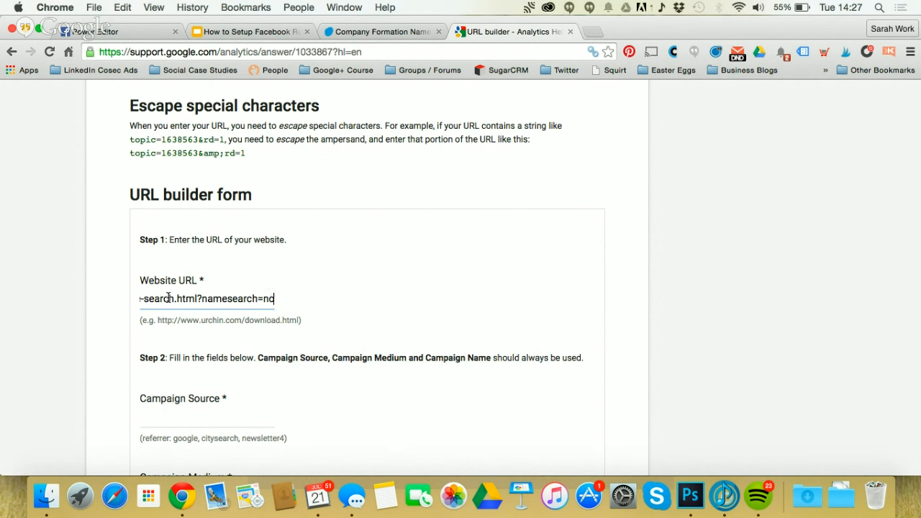
scroll(454, 297, "down", 3)
left_click(189, 313)
type("Facebook")
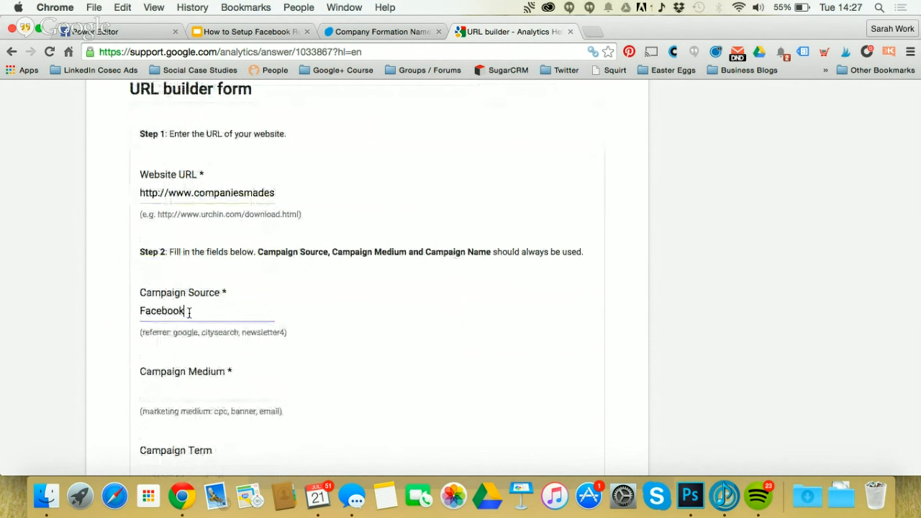
scroll(349, 332, "down", 2)
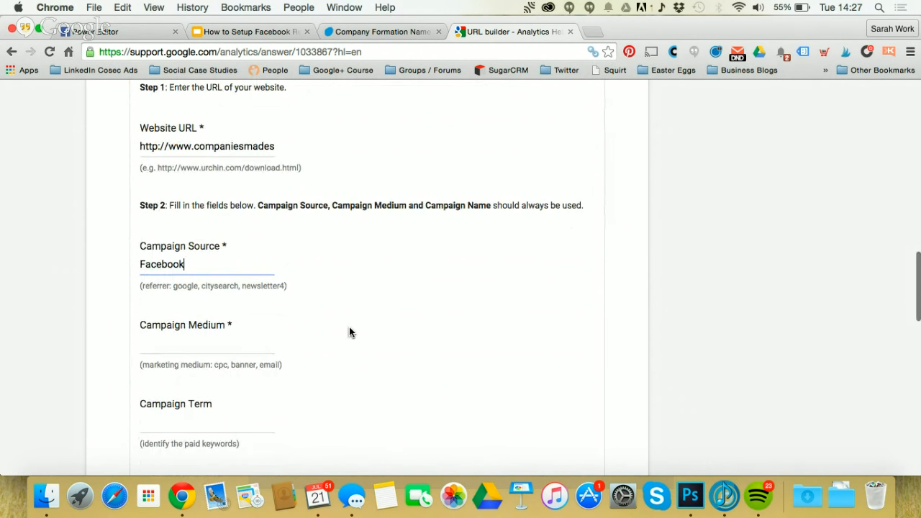
left_click(183, 346)
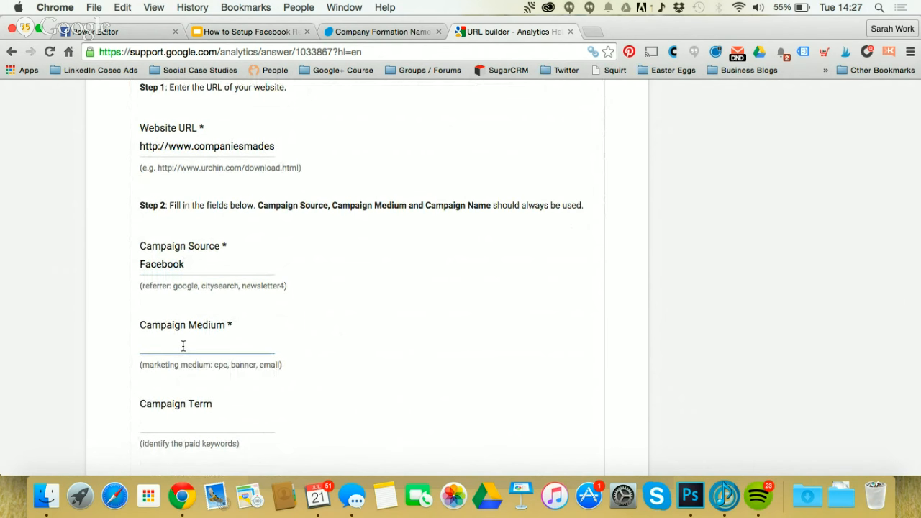
type("Social Media")
Set the Campaign Name to "Facebook Remarketing" and generate the tracked URL.
scroll(216, 360, "down", 5)
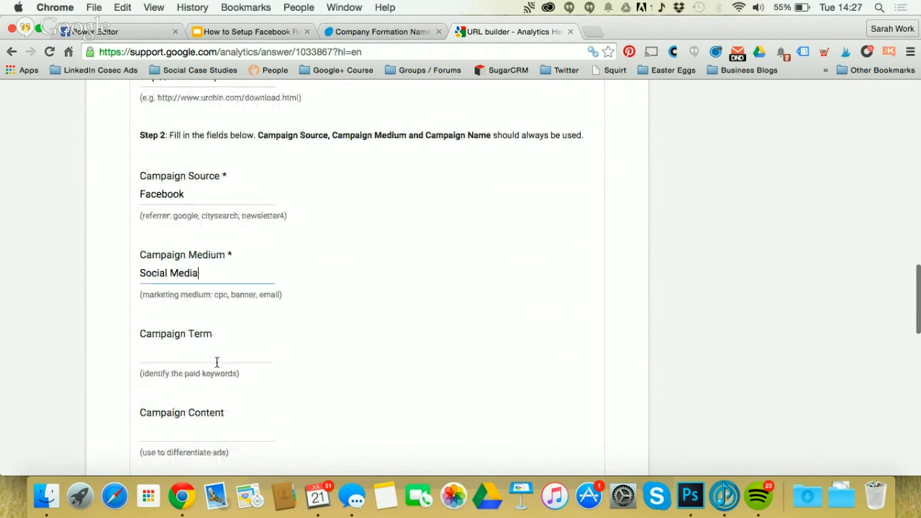
scroll(180, 390, "down", 1)
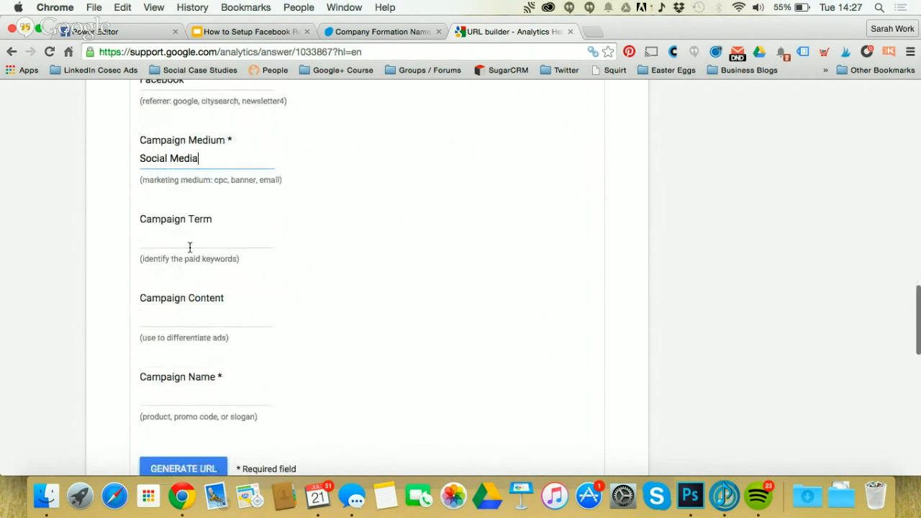
left_click(171, 395)
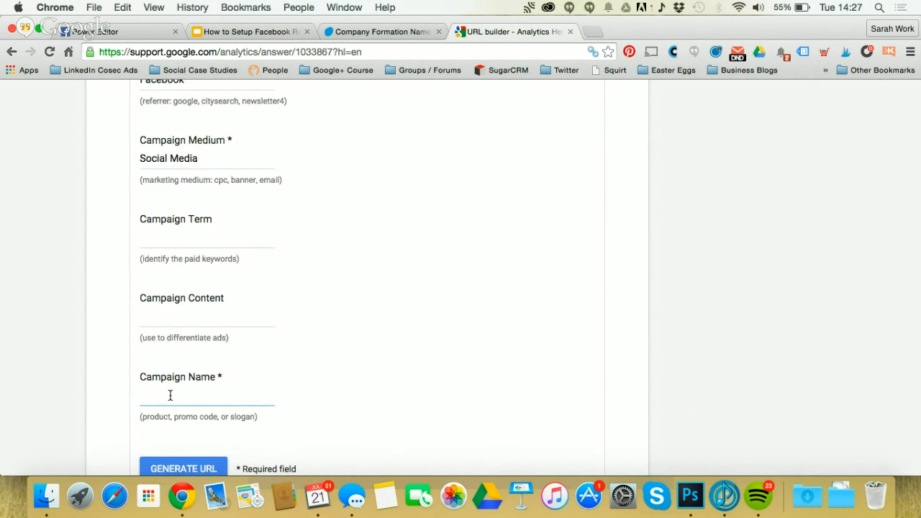
type("Facebook Remarketing")
scroll(374, 348, "up", 1)
scroll(375, 349, "down", 1)
scroll(374, 352, "down", 1)
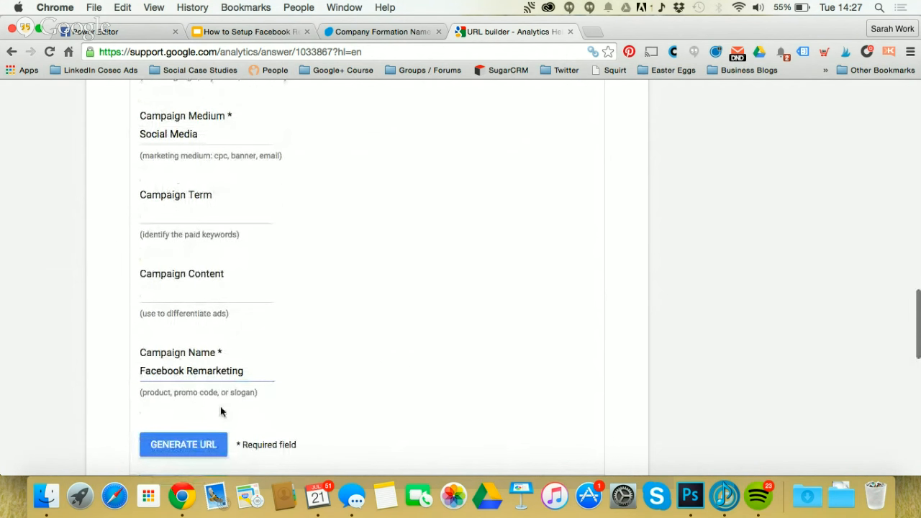
left_click(183, 448)
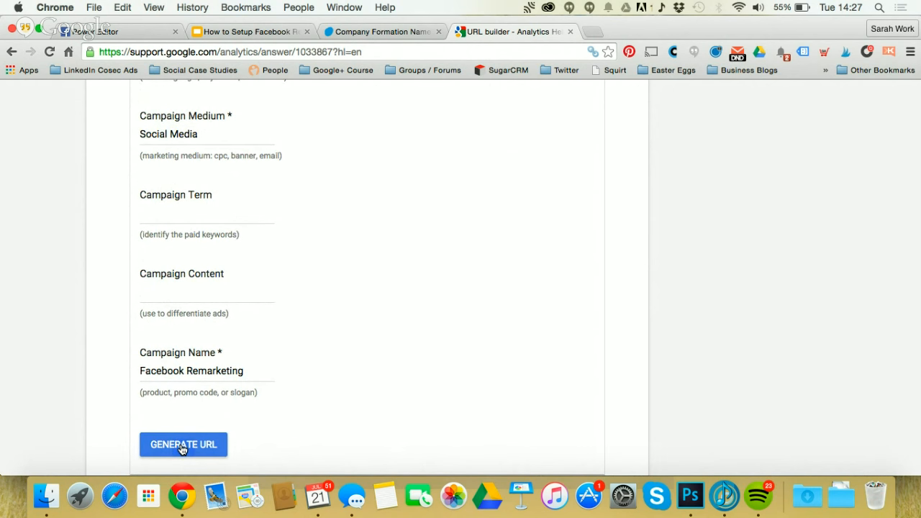
Copy the generated URL's tracking parameters from "namesearch=no" onward, switch to Power Editor, and paste them into the ad's Display URL field.
scroll(352, 317, "down", 3)
scroll(352, 324, "down", 5)
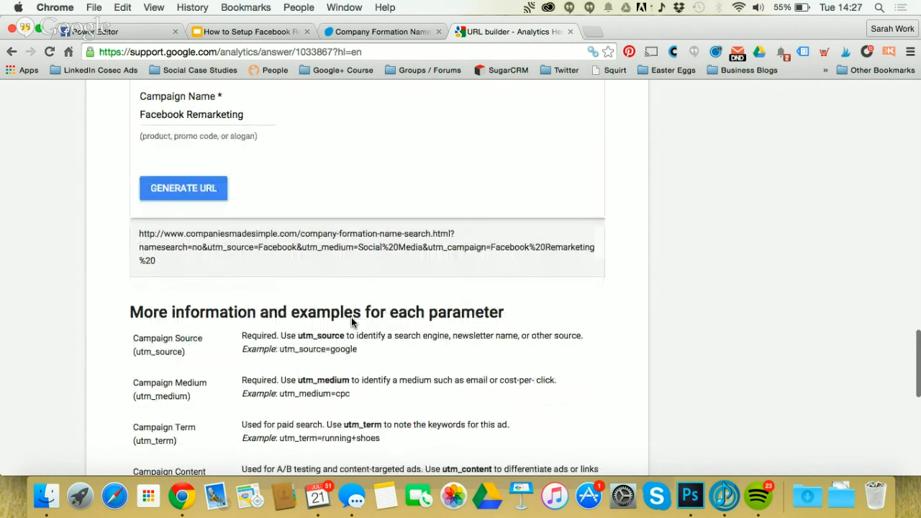
triple_click(173, 255)
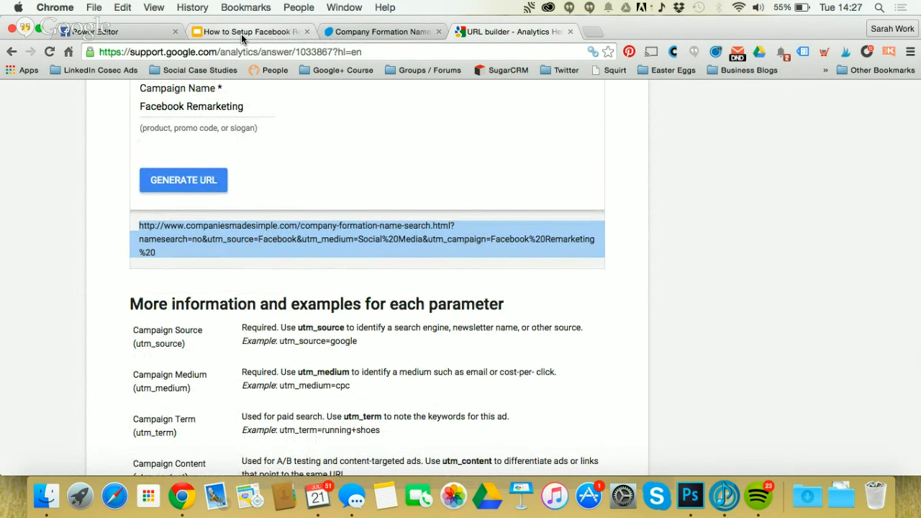
left_click(125, 33)
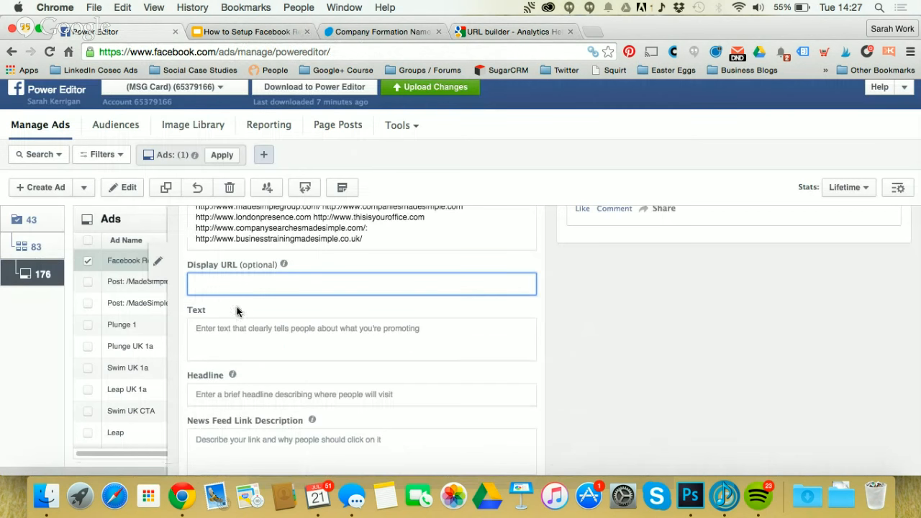
type("namesearch=no&utm_source=Facebook&utm_medium=Social%20Media&utm_campaign=Facebook%20Remarketing%20")
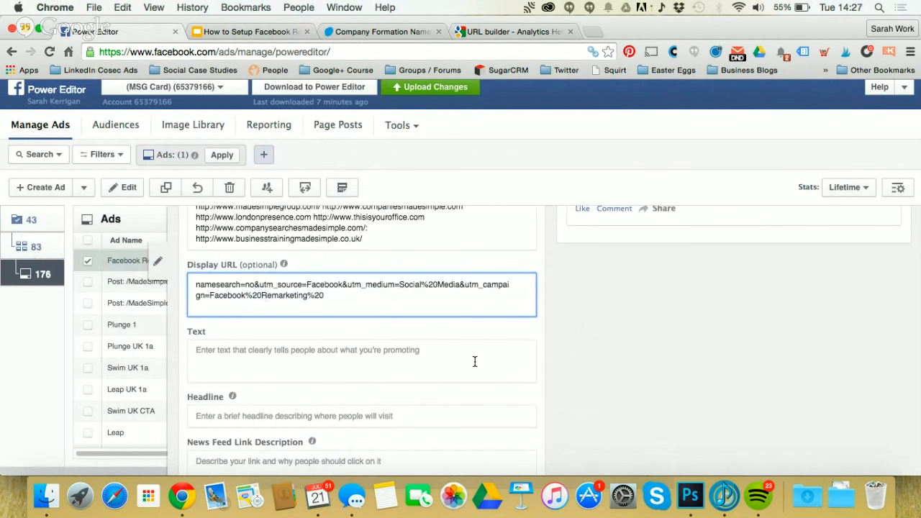
left_click(539, 330)
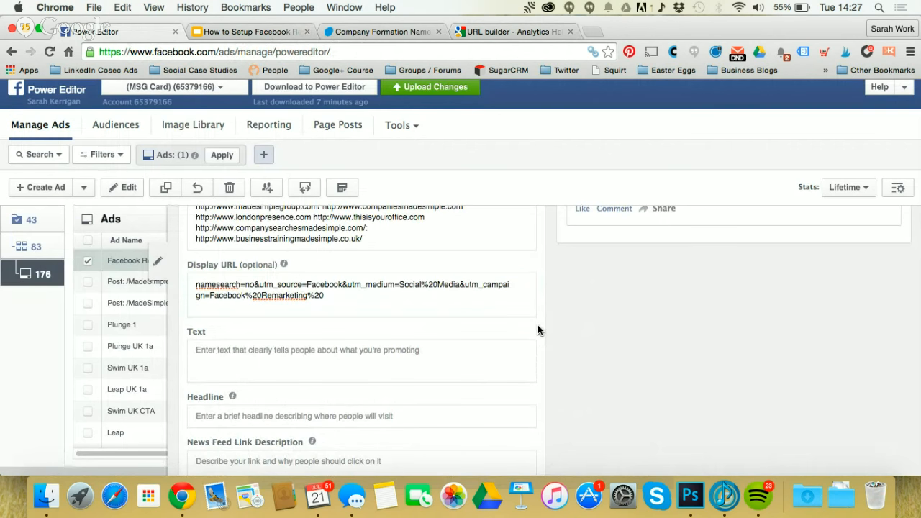
Write the ad text saying over 400,00 people like the featured customer used us to start their business, ending "Make Your Idea Become A Reality.".
scroll(538, 325, "down", 2)
left_click(326, 310)
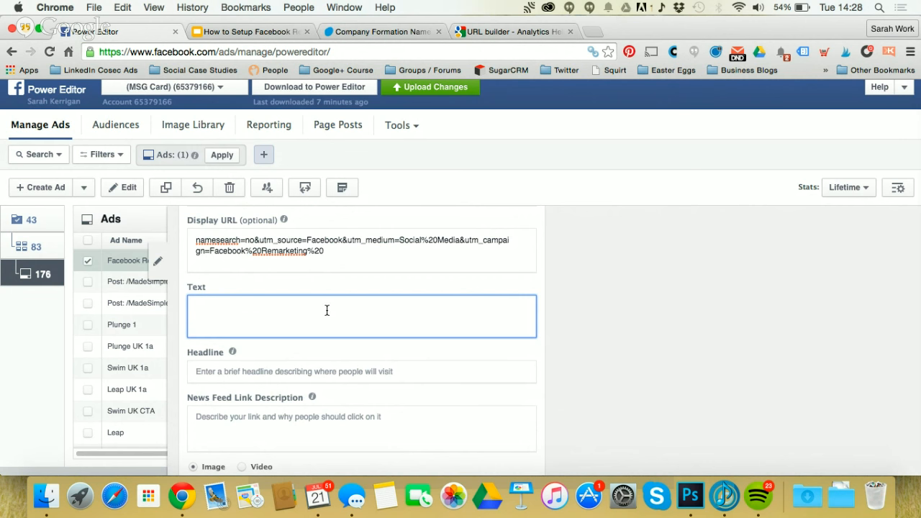
type("Over 40")
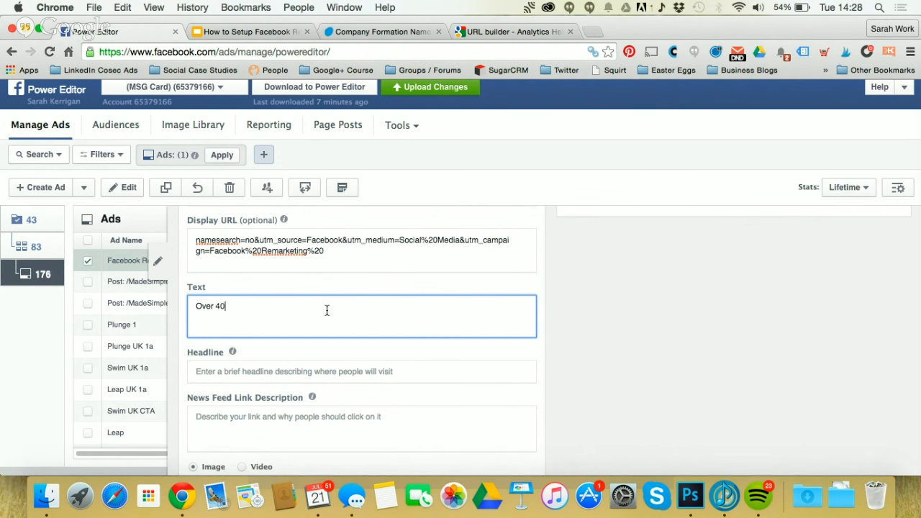
type("0,00 People Just Like JovanHave Used")
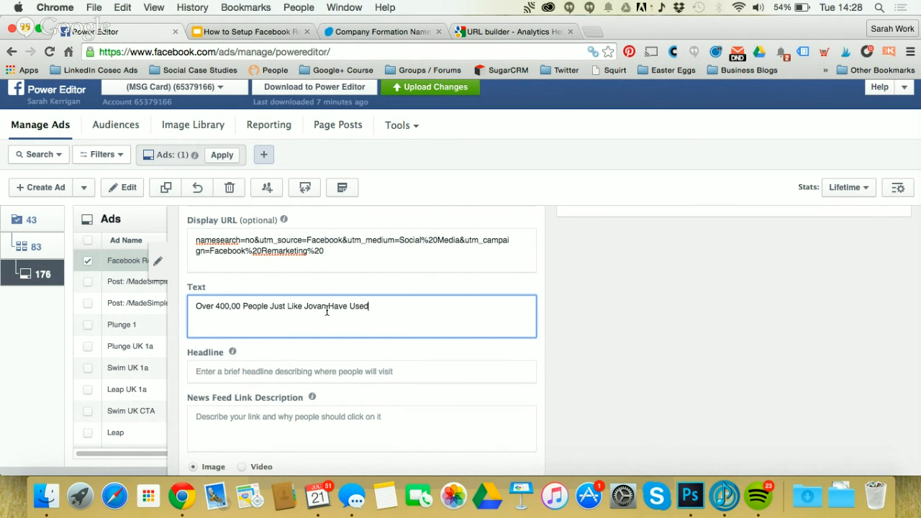
type(" Us to Start Their Business")
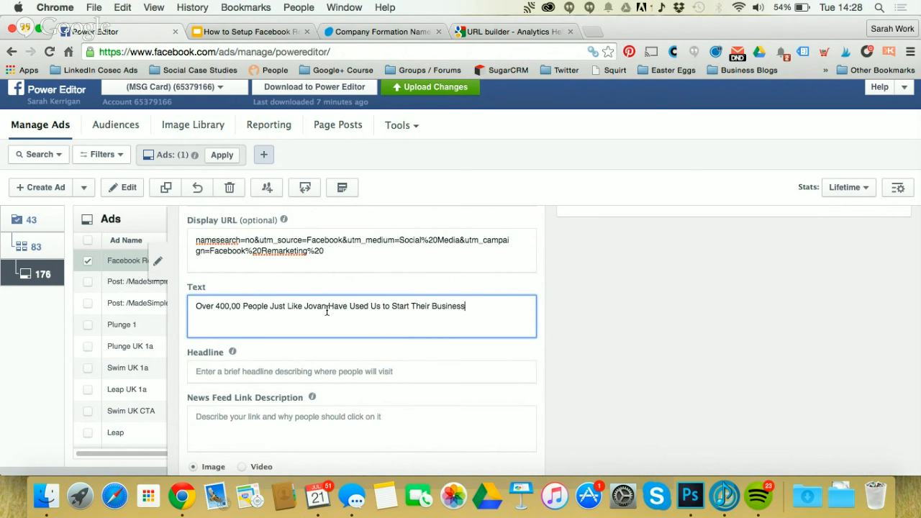
type(". Make Your Idea Become ")
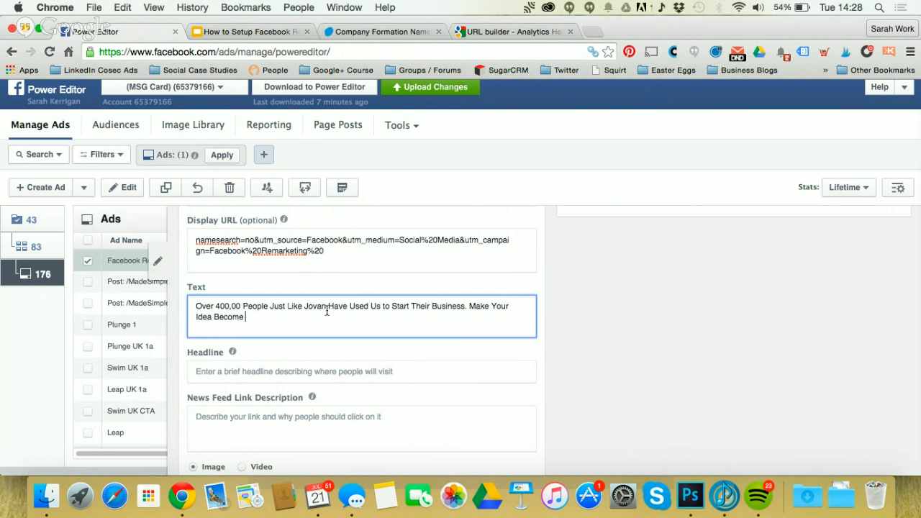
type("A Reality.")
Correct the number in the ad text to 400,000 and change its ending to "Reality Too.".
left_click_drag(215, 306, 243, 306)
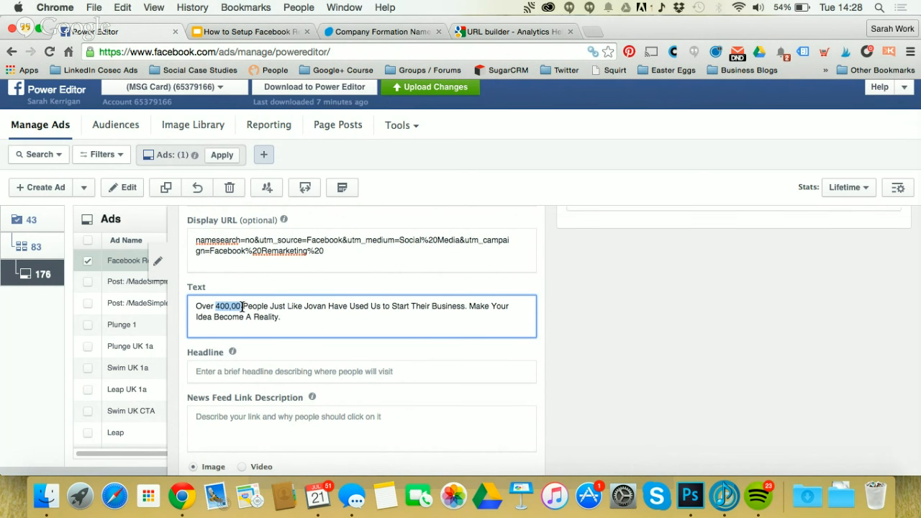
left_click(243, 306)
type("0")
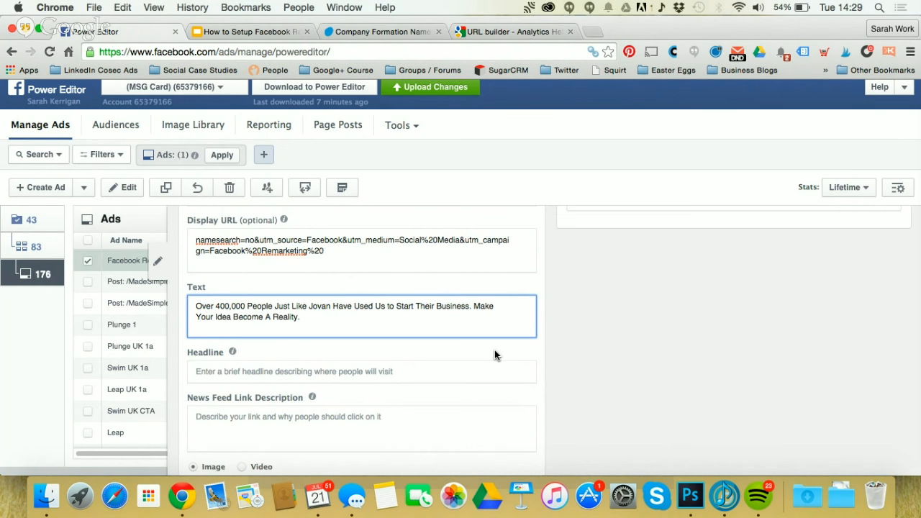
scroll(495, 351, "down", 2)
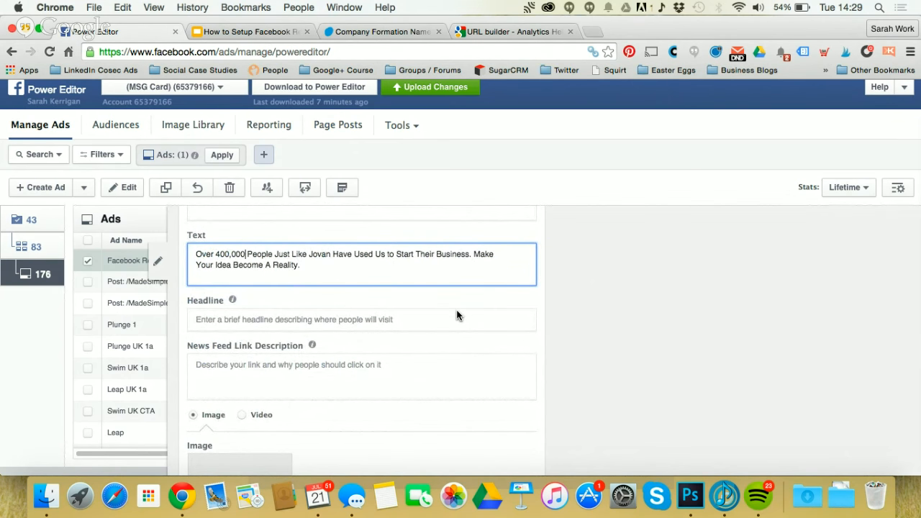
scroll(462, 308, "down", 1)
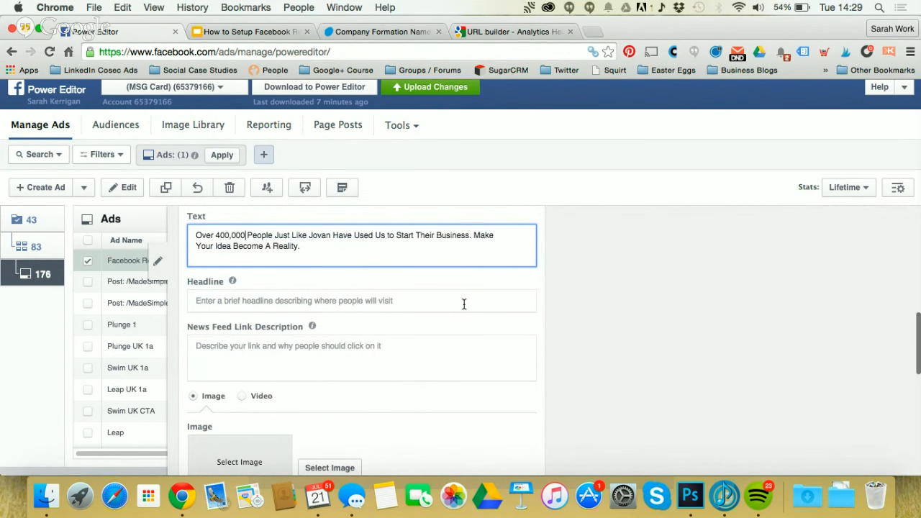
left_click(297, 246)
type("Too.")
Set the ad's image to the Image Library's black-and-white photo of a seated man beside a blue shape.
scroll(483, 303, "down", 1)
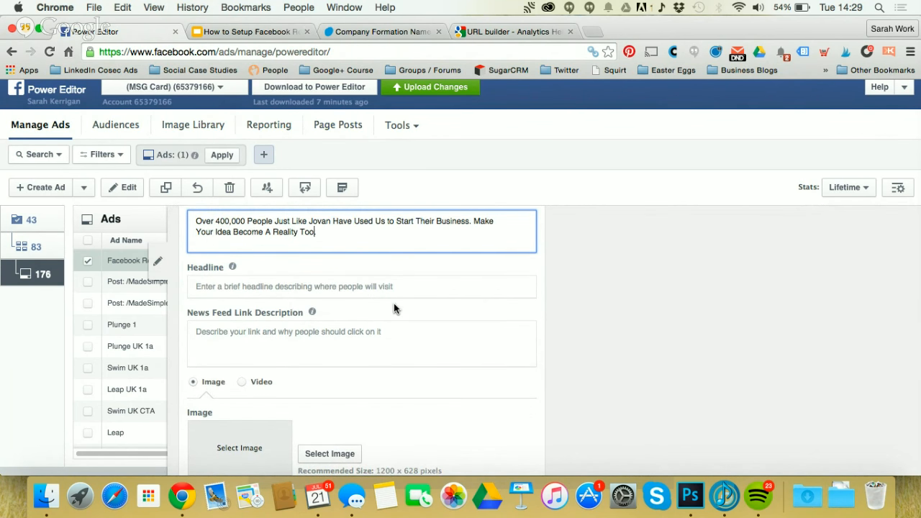
scroll(436, 319, "down", 3)
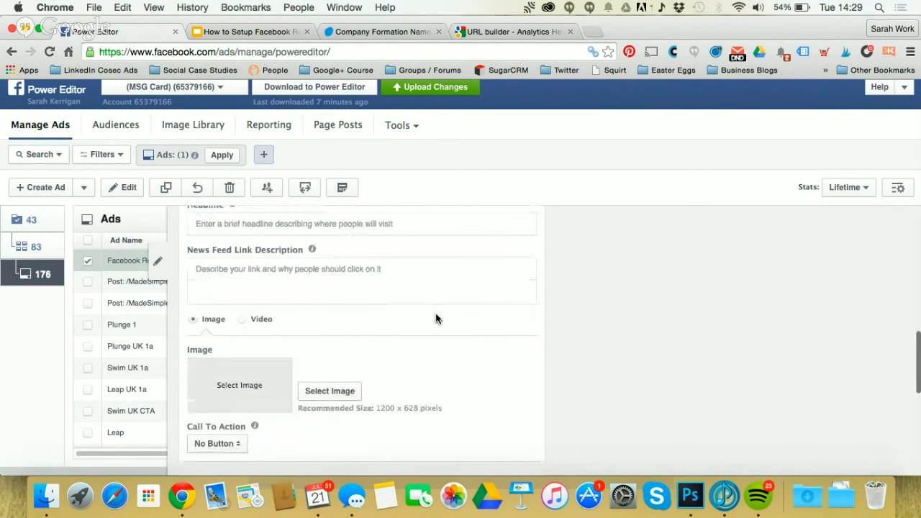
left_click(249, 380)
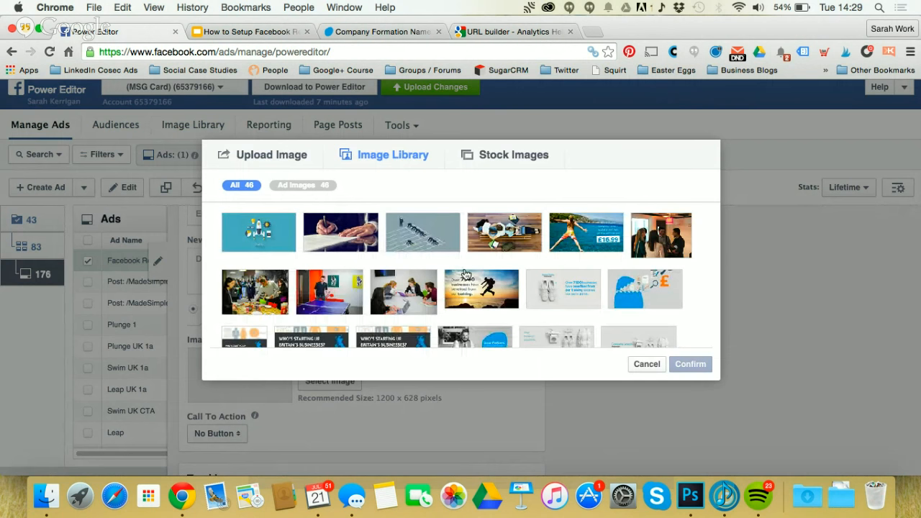
scroll(470, 257, "down", 3)
left_click(469, 257)
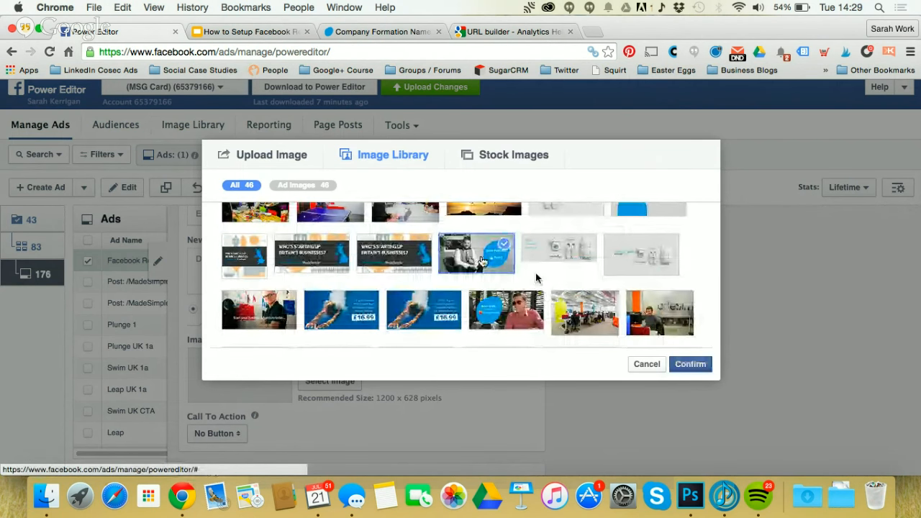
left_click(691, 365)
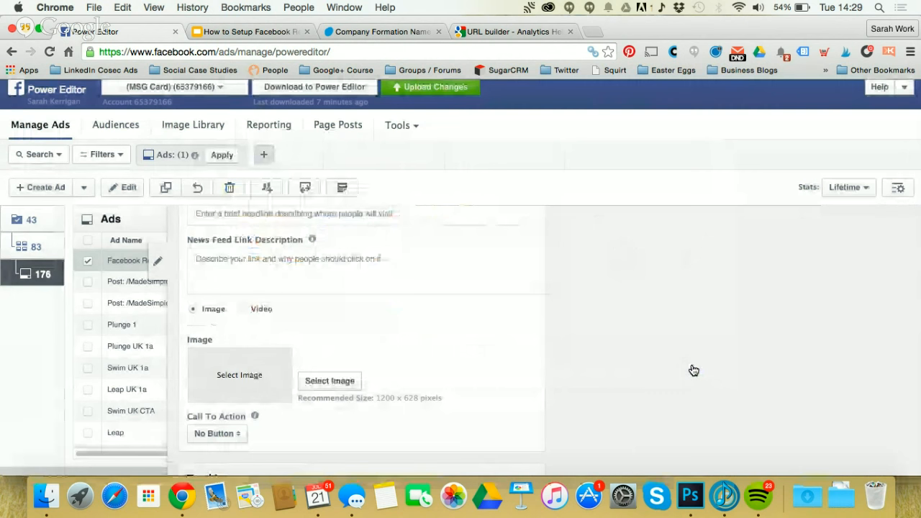
Check the ad preview and set the headline to "Start Your Business Adventure Today".
scroll(510, 386, "up", 10)
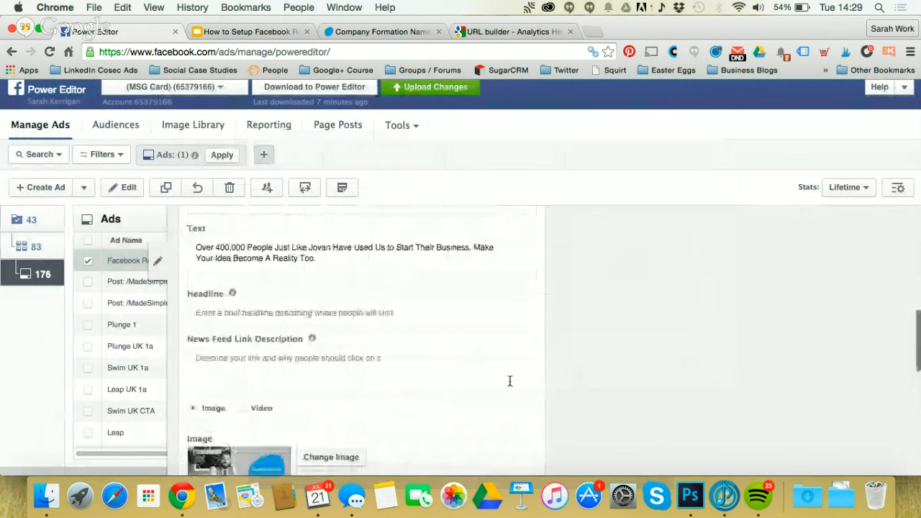
scroll(509, 381, "down", 1)
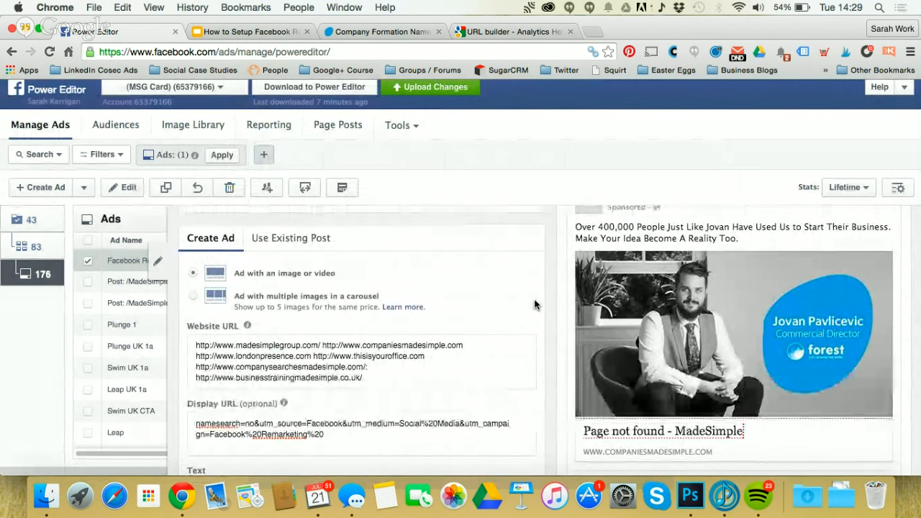
scroll(534, 305, "down", 2)
scroll(535, 304, "up", 2)
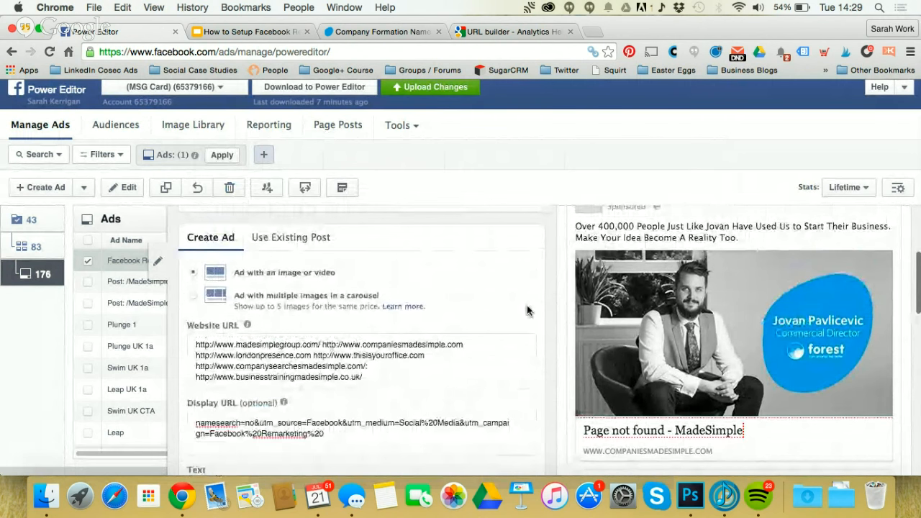
scroll(540, 305, "down", 5)
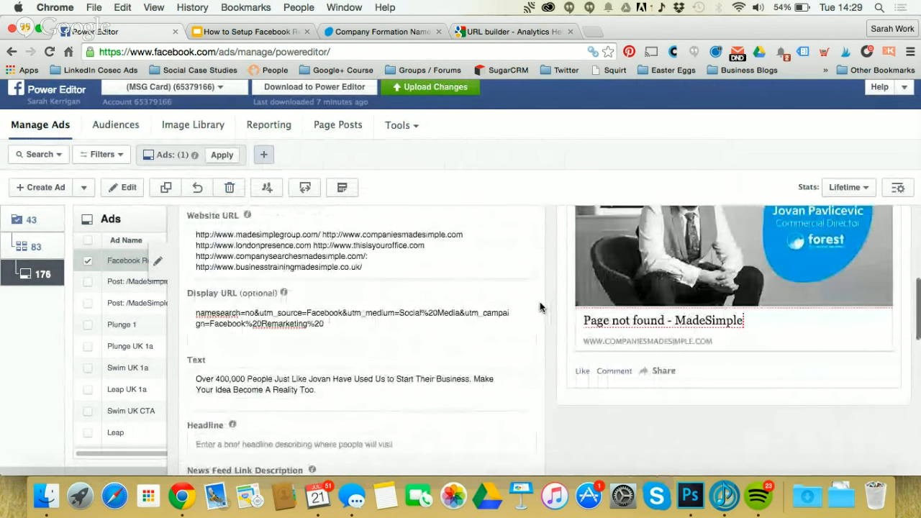
left_click(244, 349)
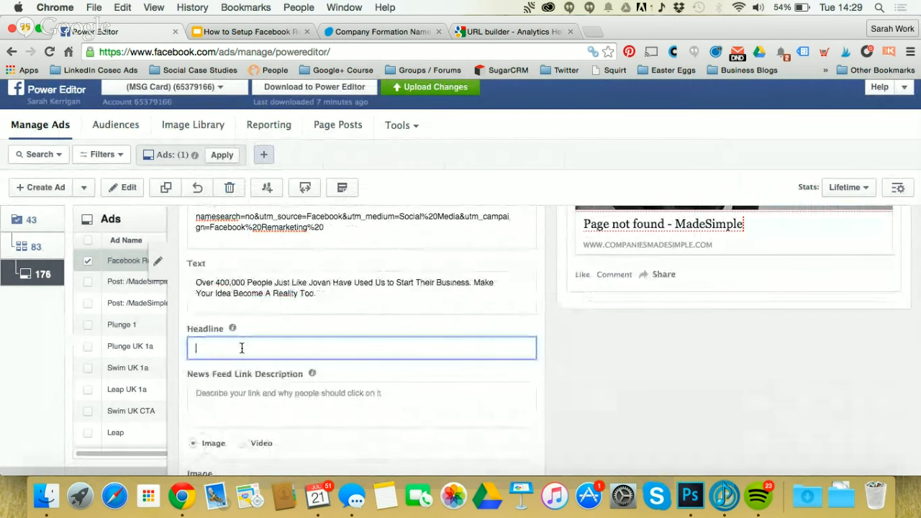
type("Start")
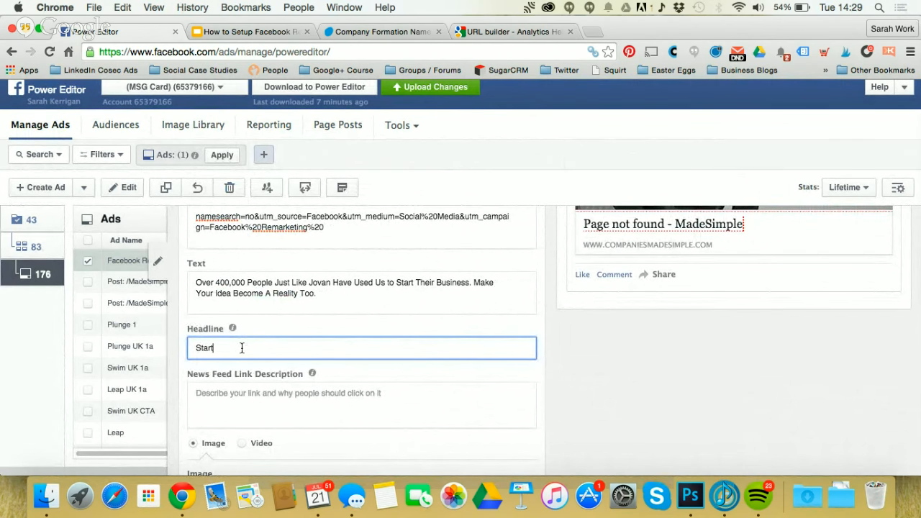
type(" Your Business Adventure Today")
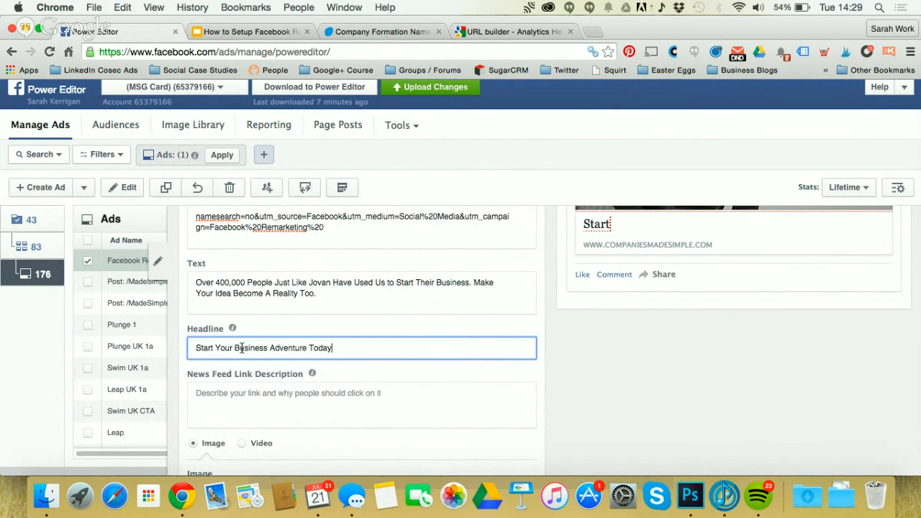
Add an exclamation mark to the end of the ad headline and check it in the ad preview.
type("!")
scroll(492, 331, "up", 2)
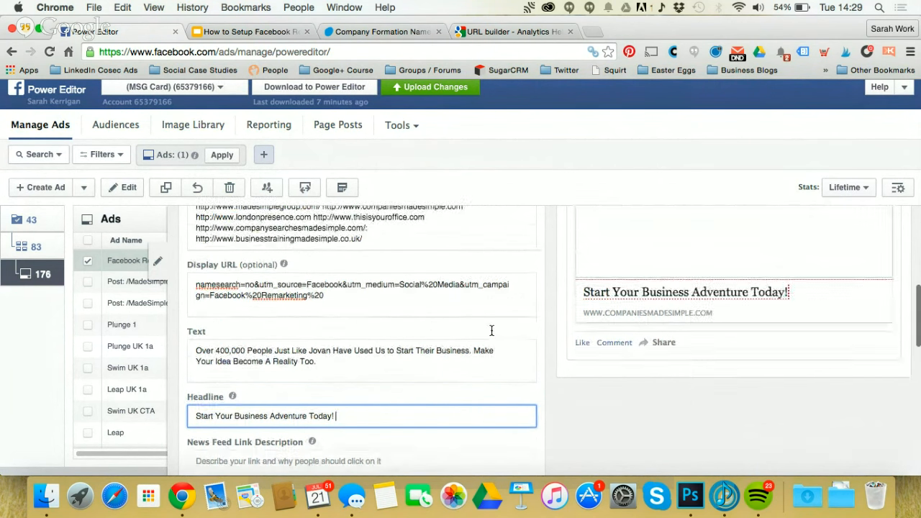
scroll(491, 330, "up", 3)
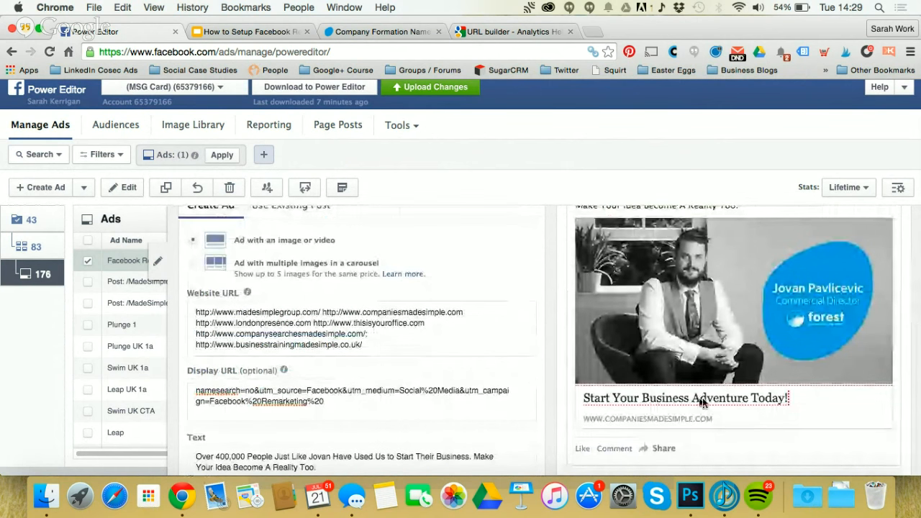
scroll(534, 373, "up", 1)
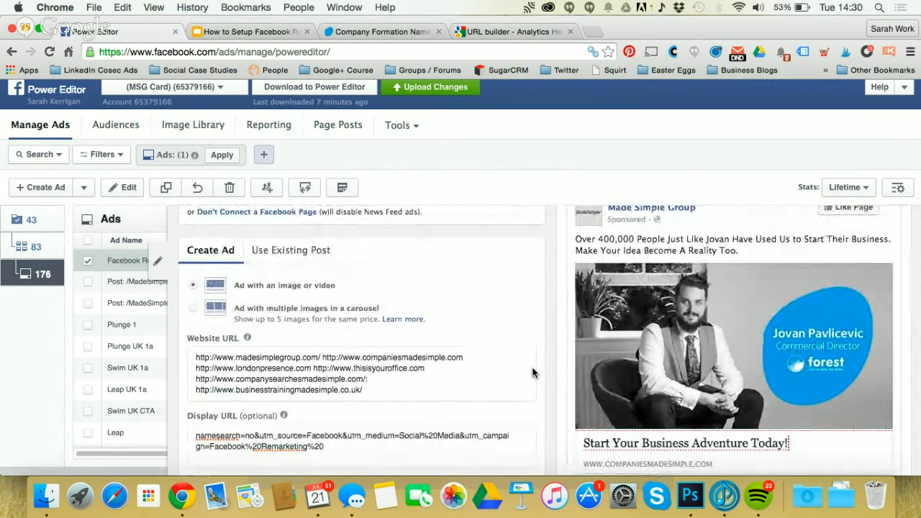
Set the News Feed link description to "Lifetime support for every customer. Call, email chat or tweet us we are here for you.".
scroll(533, 373, "down", 5)
scroll(534, 373, "down", 1)
left_click(347, 394)
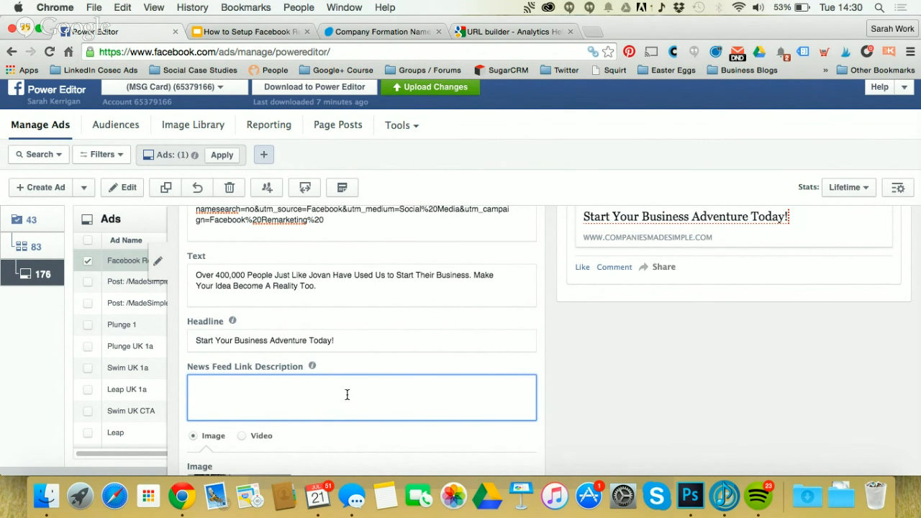
type("Lifetime support for every customer")
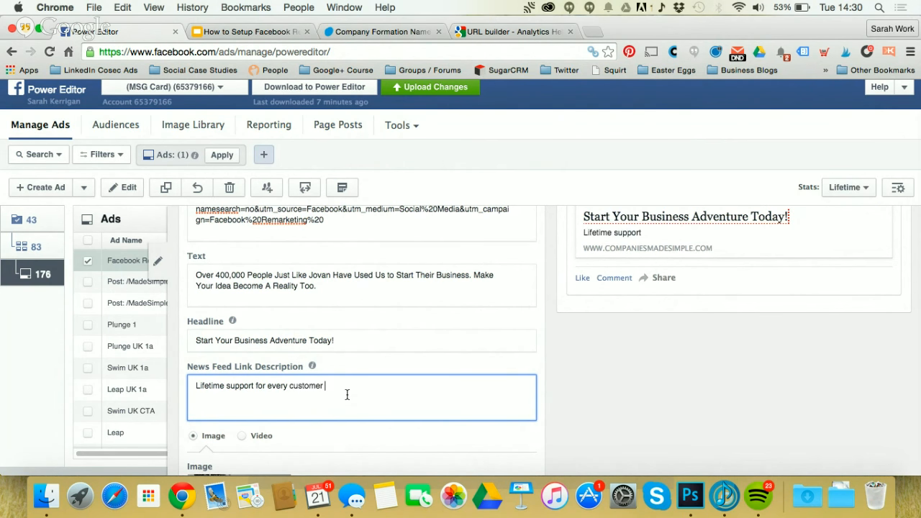
key("BackSpace")
type(". Call, email chat or tweet us ")
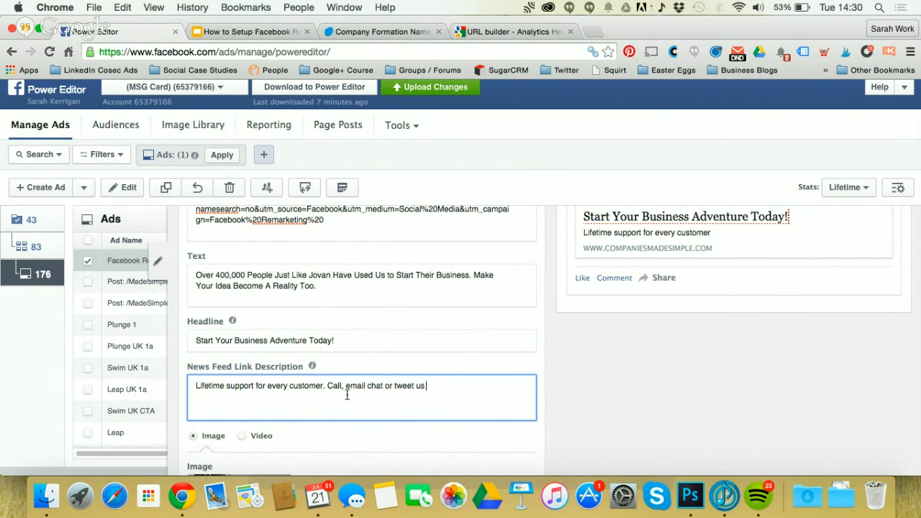
type("we are here for you")
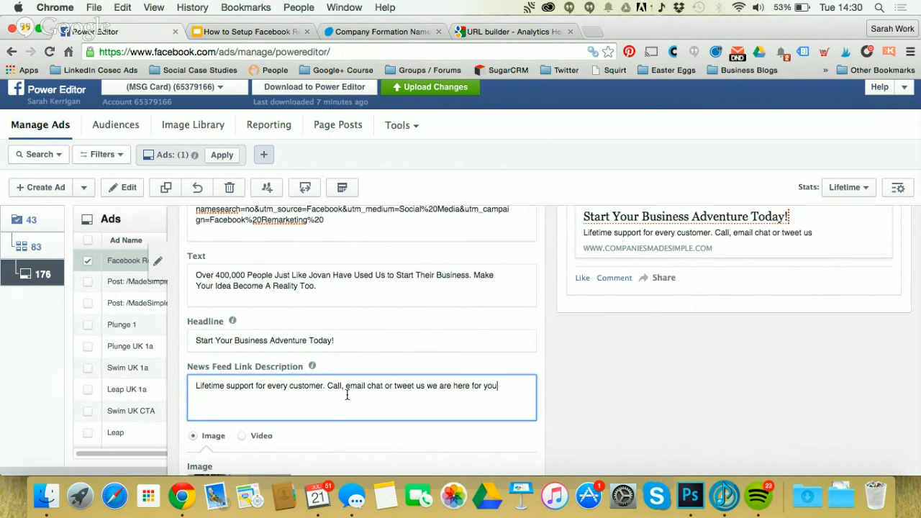
type(".")
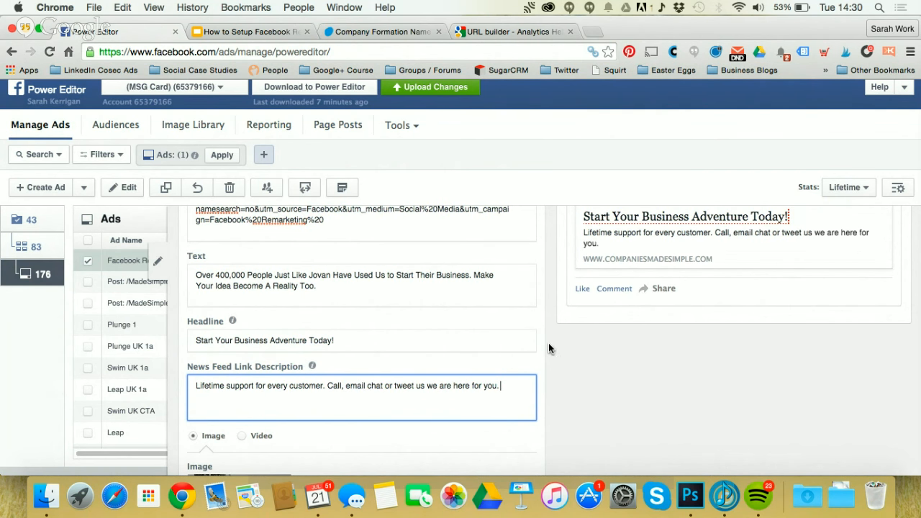
Examine the Desktop News Feed preview of the ad with its text, image, headline and link description.
scroll(548, 343, "up", 10)
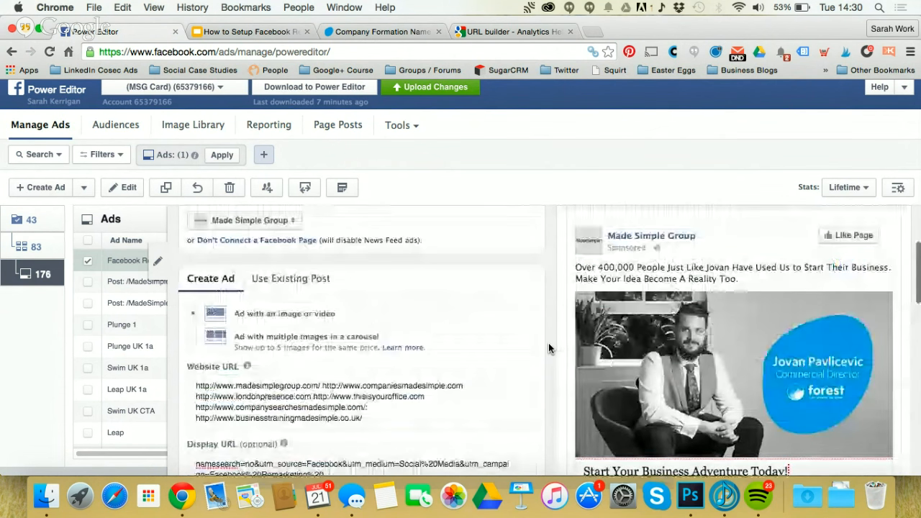
scroll(548, 348, "down", 2)
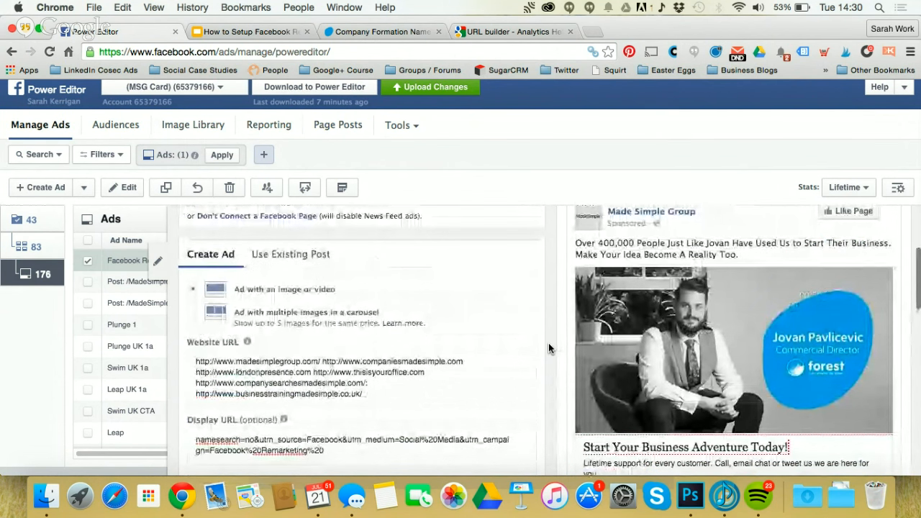
scroll(549, 344, "down", 1)
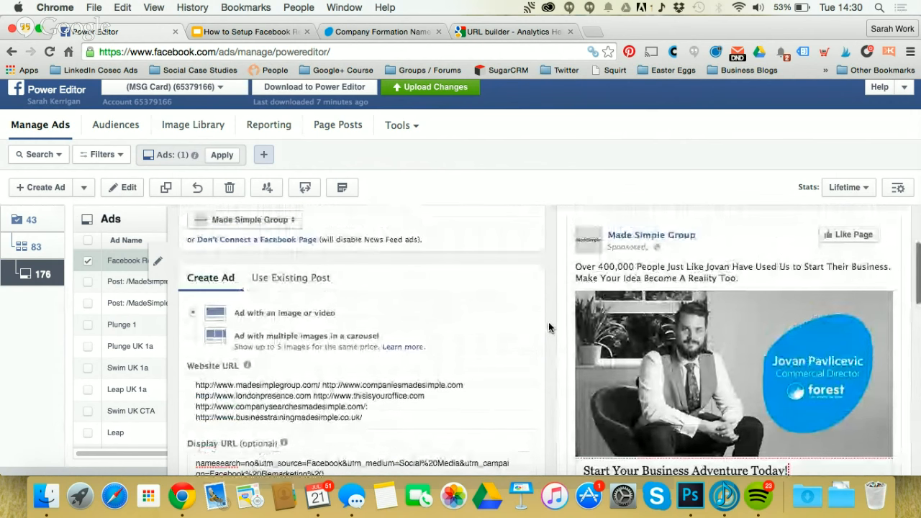
scroll(549, 328, "down", 3)
scroll(549, 328, "up", 4)
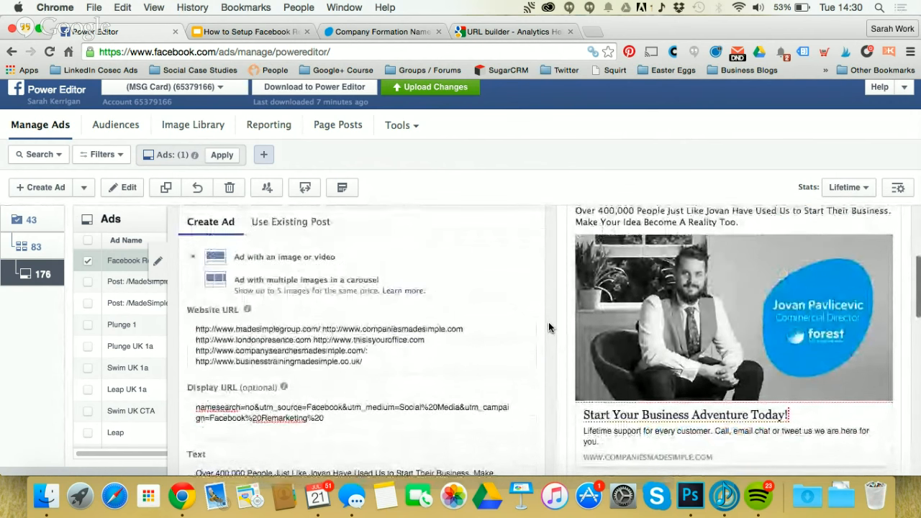
scroll(548, 324, "down", 2)
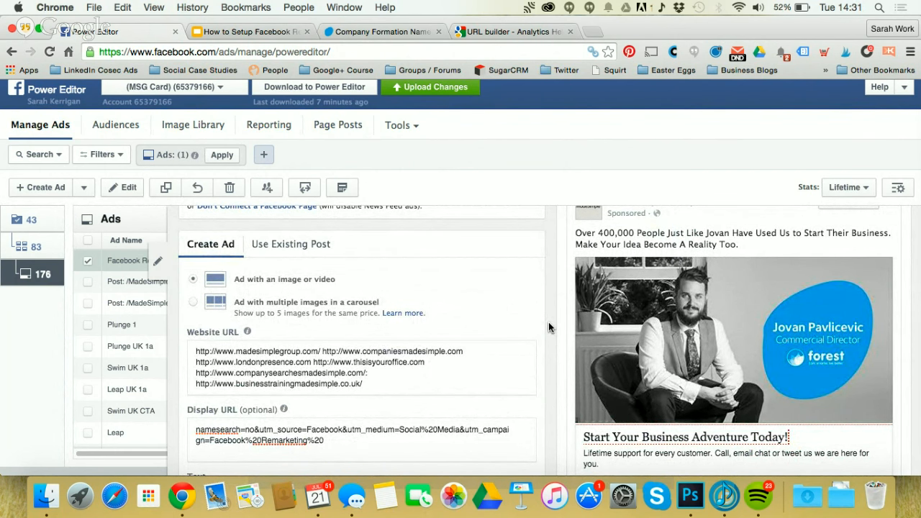
scroll(549, 327, "up", 1)
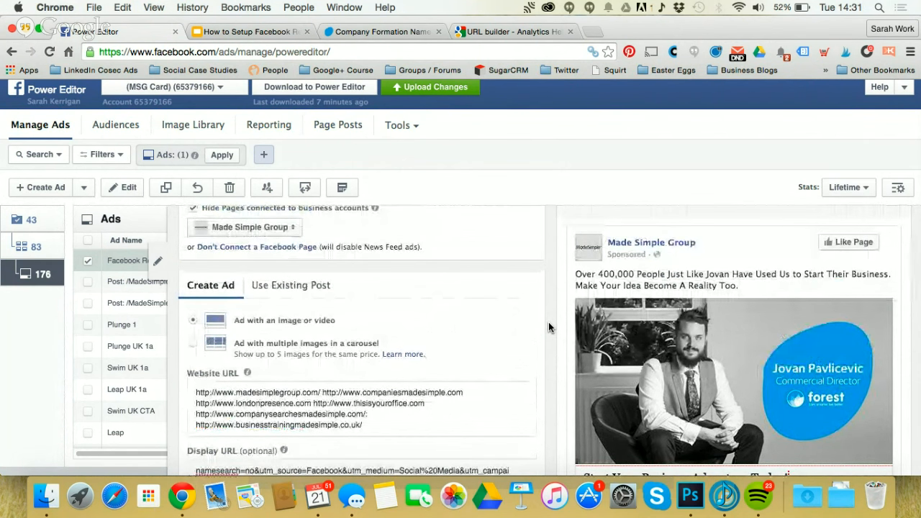
Review the rest of the ad's settings, including image, call to action, conversion pixel and tracking pixels.
scroll(548, 324, "down", 10)
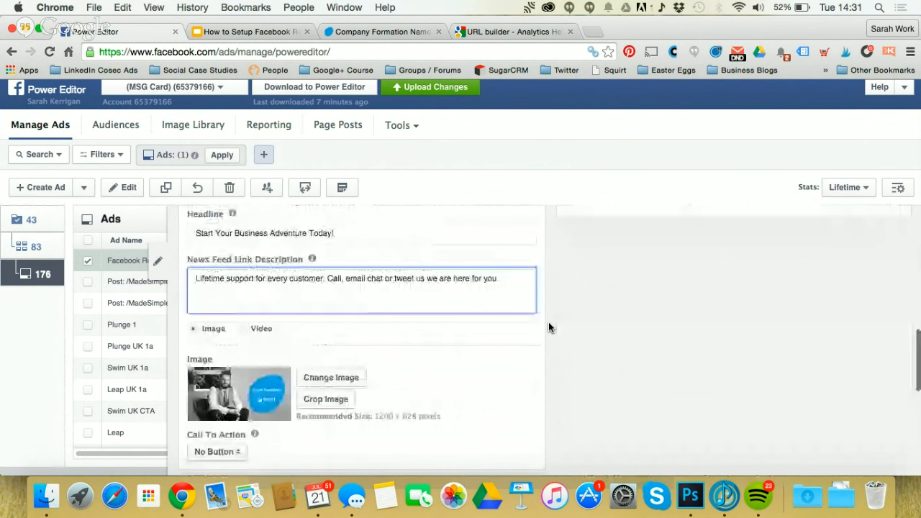
scroll(548, 327, "up", 10)
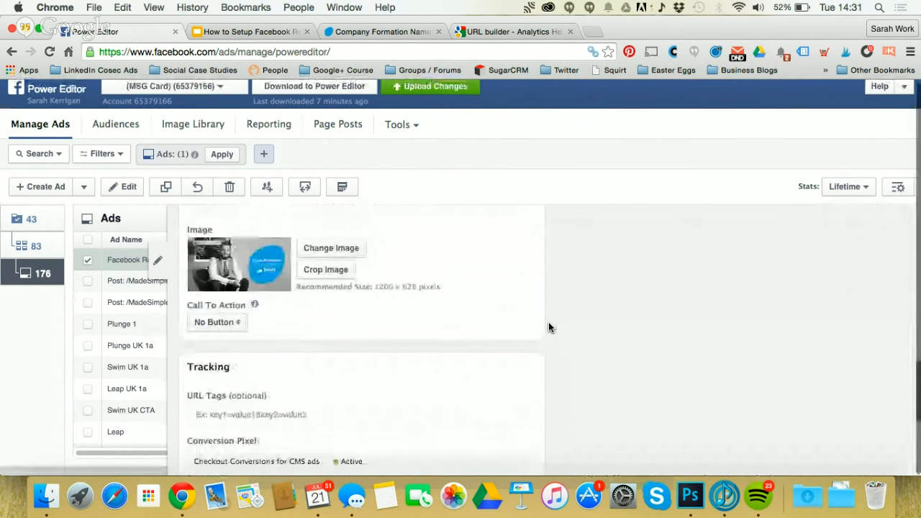
scroll(549, 322, "up", 2)
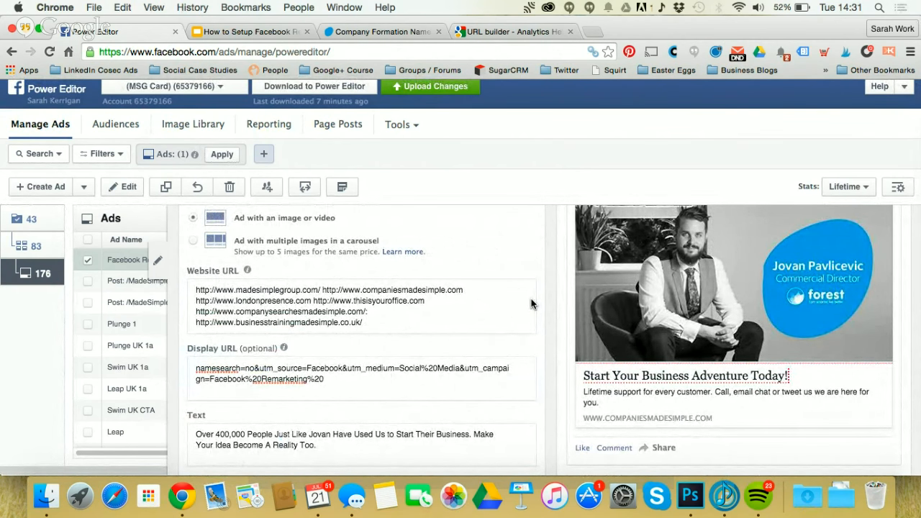
scroll(532, 304, "up", 4)
scroll(533, 304, "down", 7)
scroll(531, 304, "down", 5)
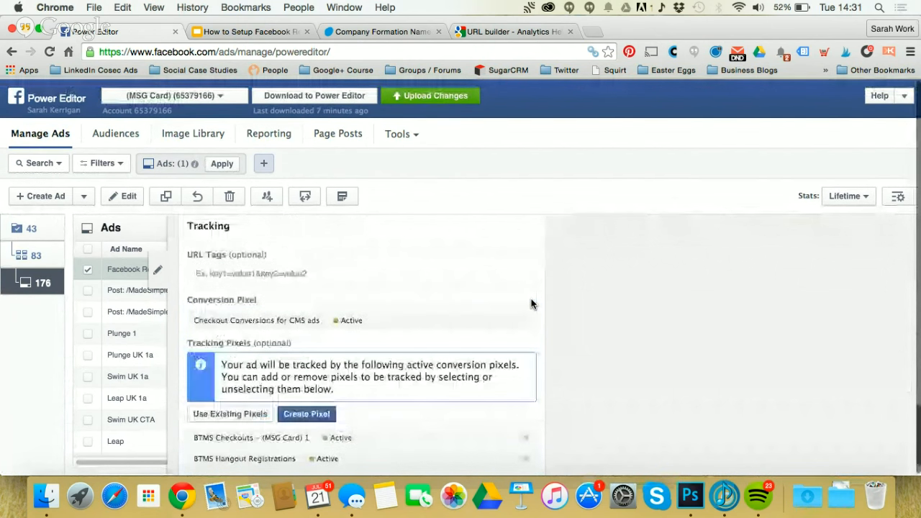
scroll(531, 304, "up", 8)
scroll(531, 304, "up", 4)
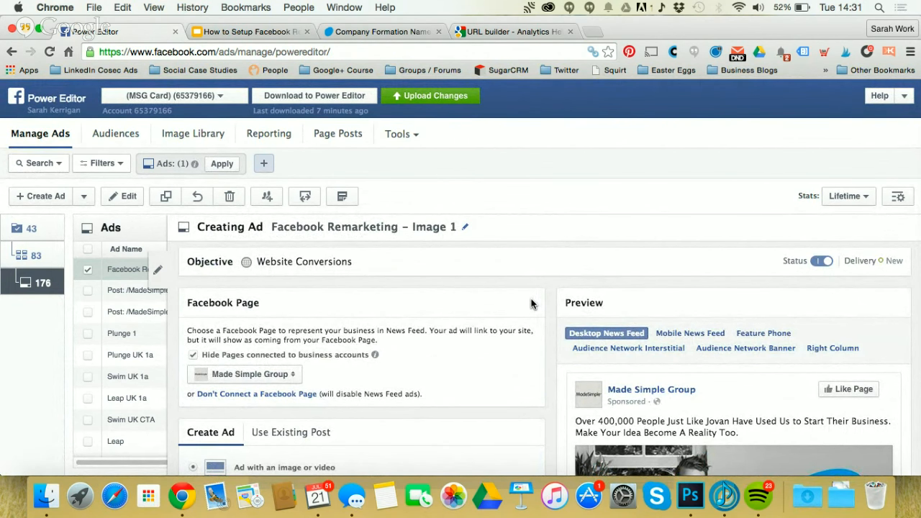
Switch to the Facebook remarketing presentation in Google Slides and show the "Question?" slide.
left_click(219, 31)
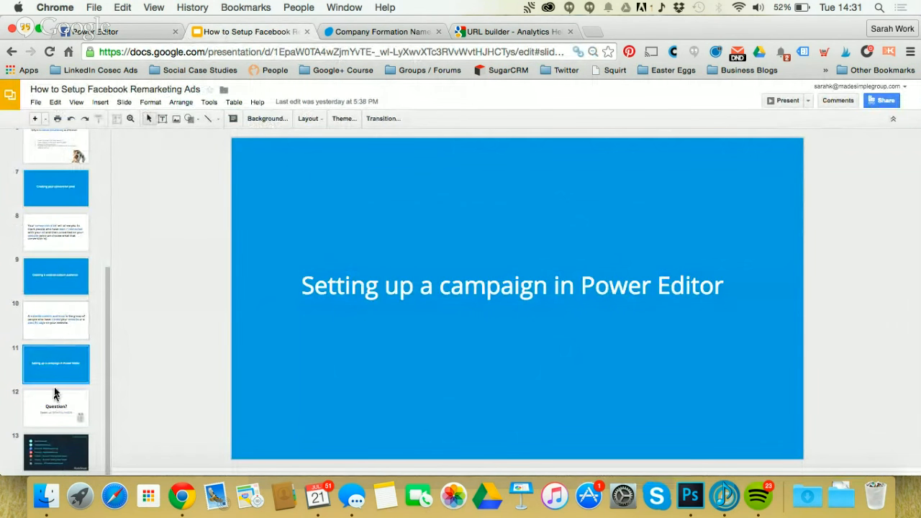
left_click(50, 413)
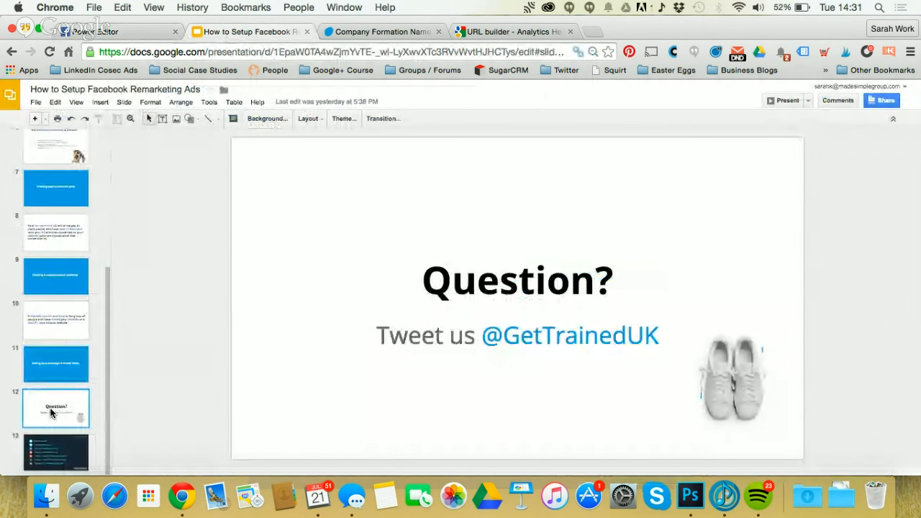